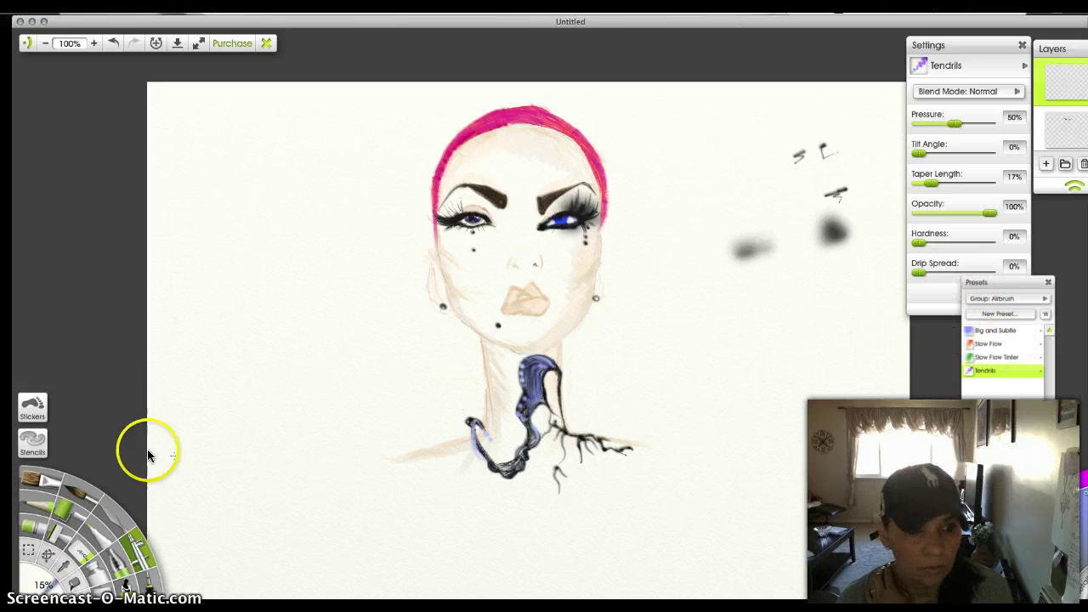
# Step: Shade both cheeks, the left ear and the jawline in a tan skin tone with the Hard Shader pencil preset
pyautogui.press('p')
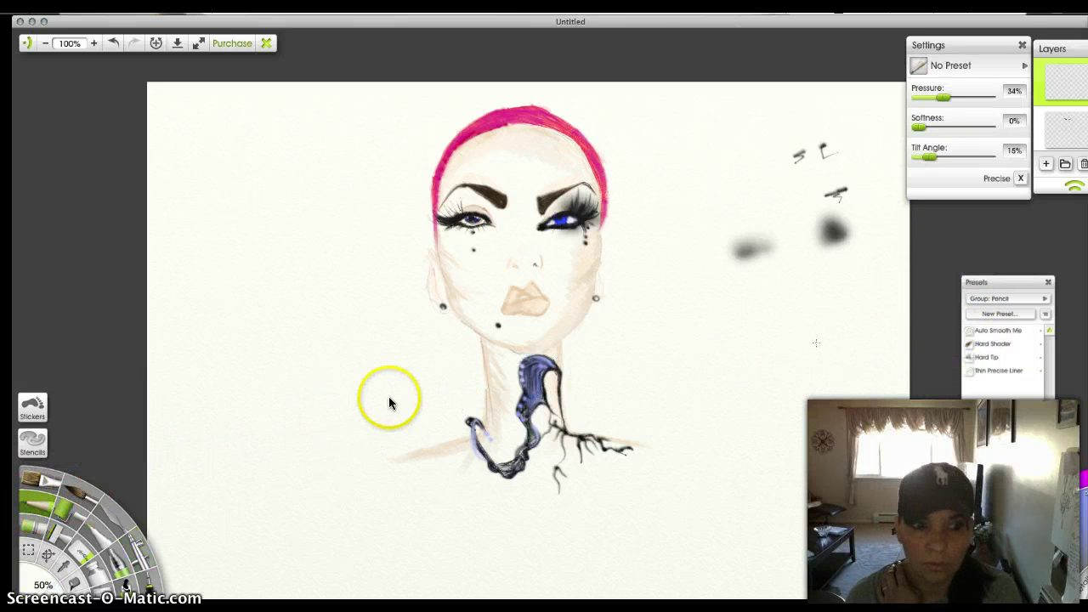
pyautogui.click(979, 343)
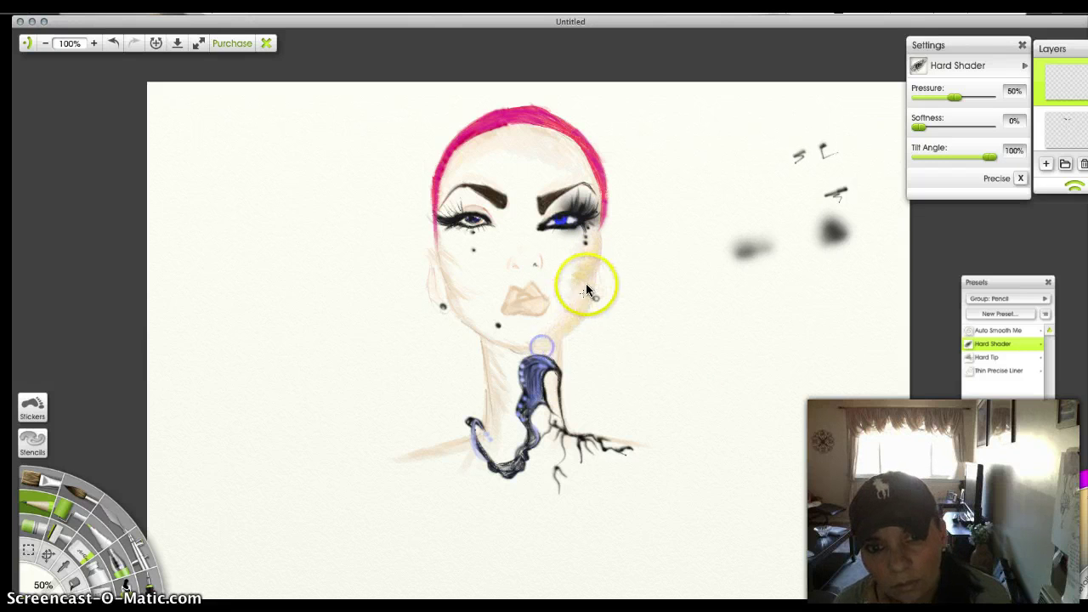
pyautogui.moveTo(589, 269); pyautogui.dragTo(575, 281)
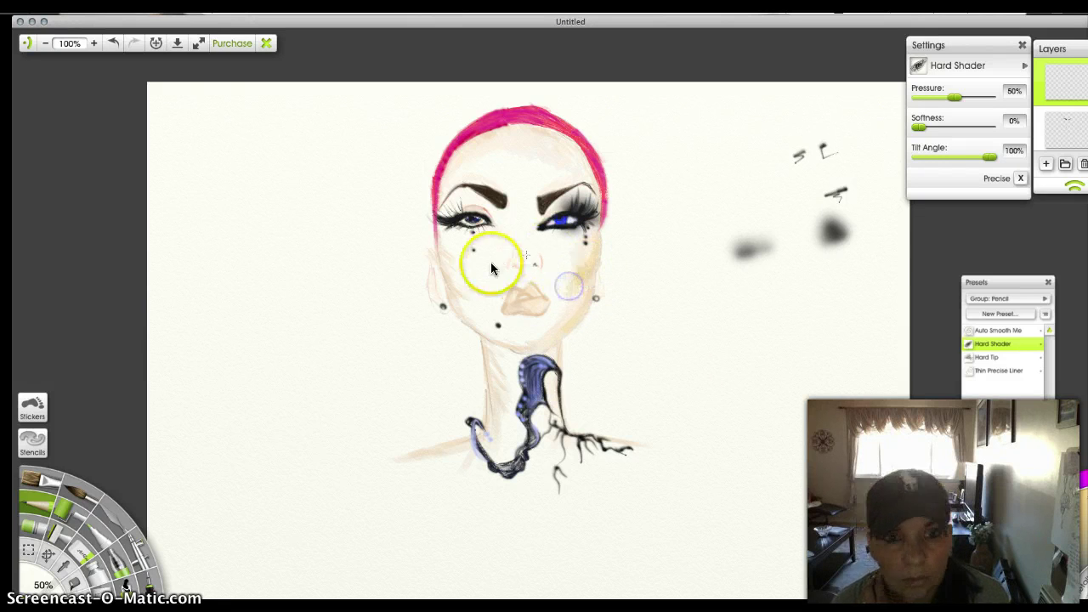
pyautogui.moveTo(438, 248); pyautogui.dragTo(444, 281)
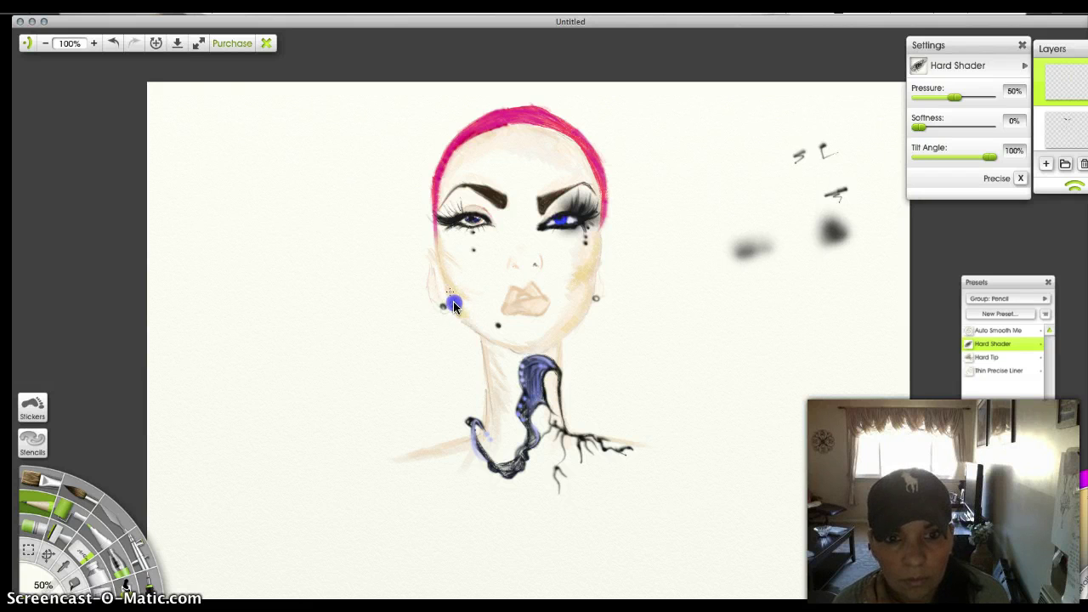
pyautogui.moveTo(431, 254); pyautogui.dragTo(442, 291)
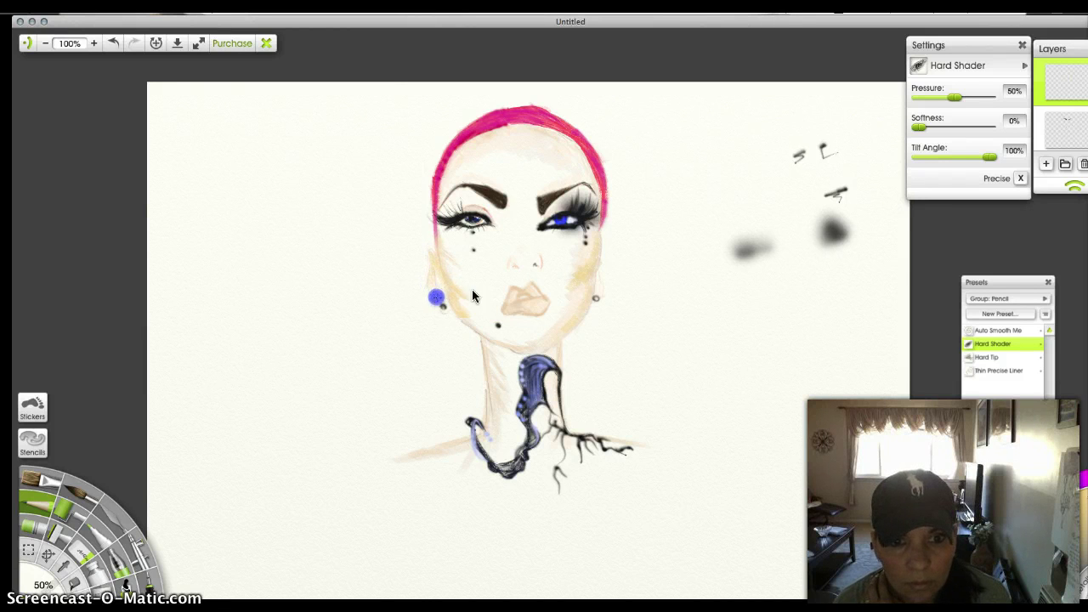
pyautogui.moveTo(582, 305); pyautogui.dragTo(559, 331)
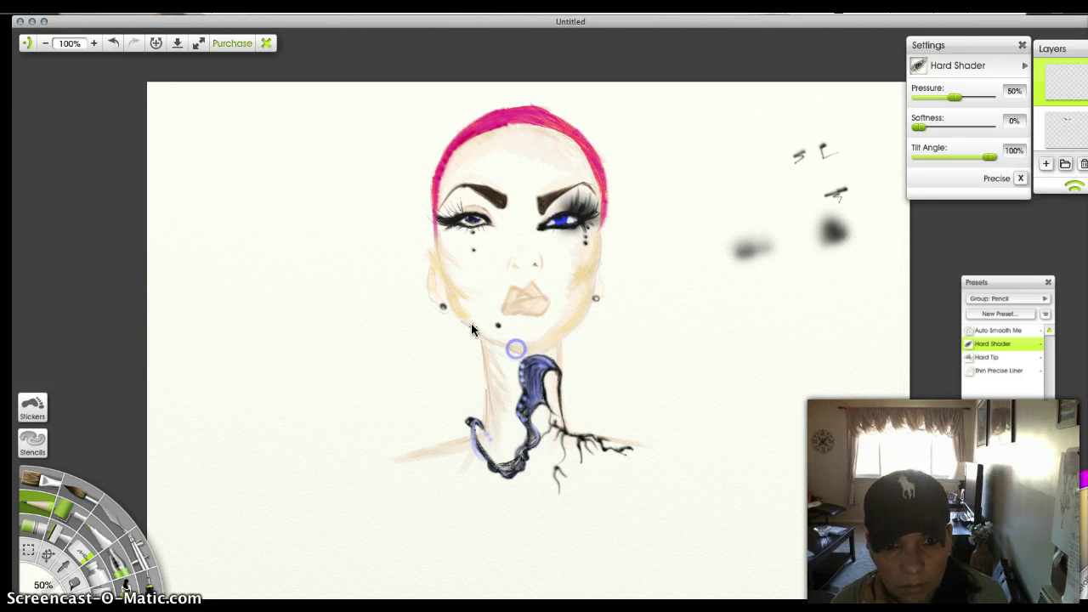
pyautogui.click(518, 349)
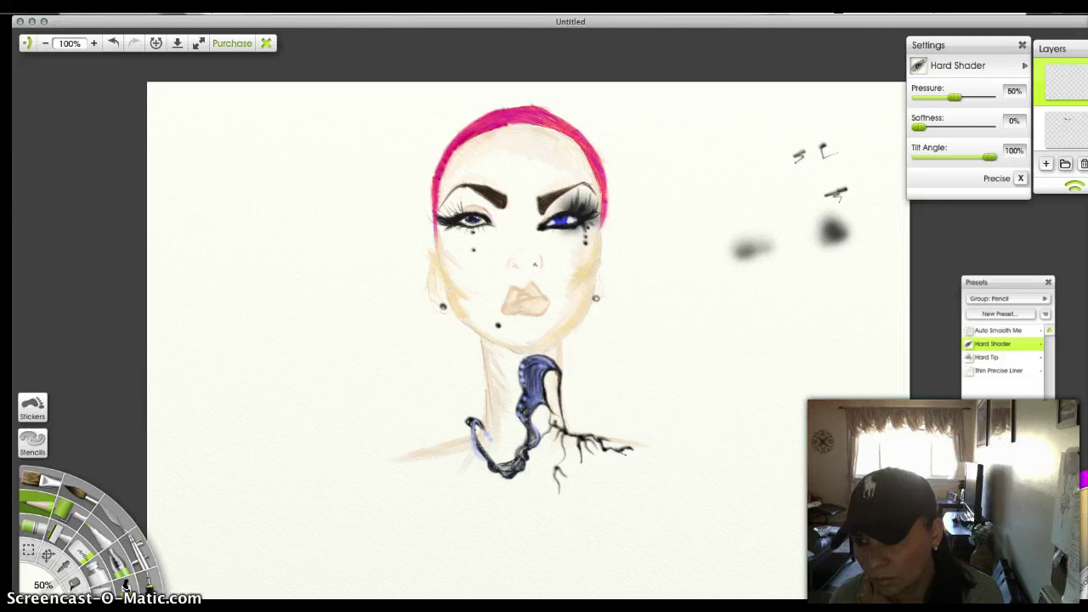
pyautogui.click(595, 242)
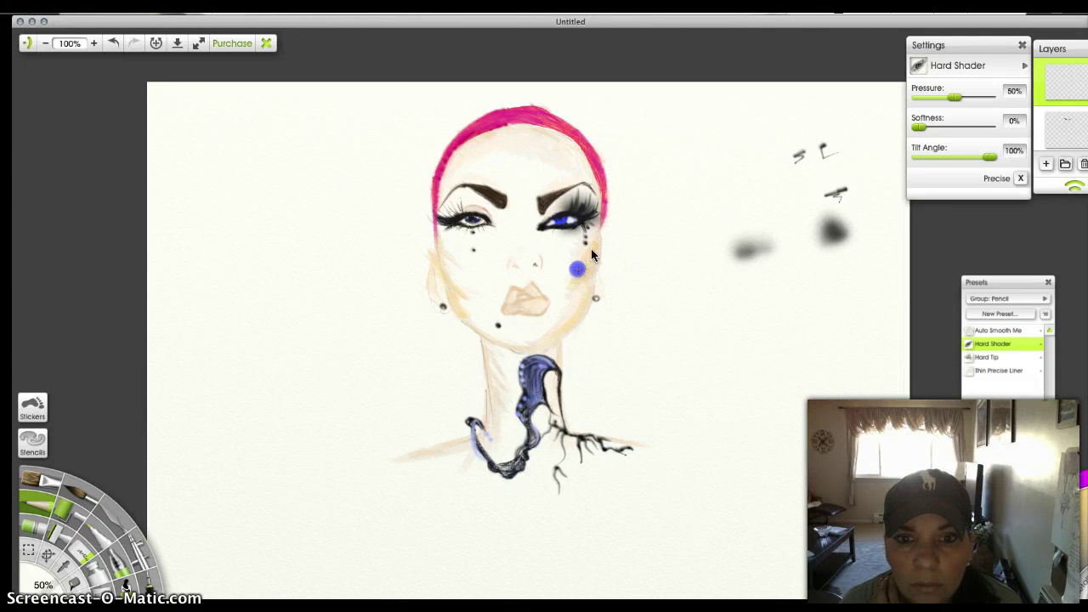
pyautogui.moveTo(583, 283); pyautogui.dragTo(580, 299)
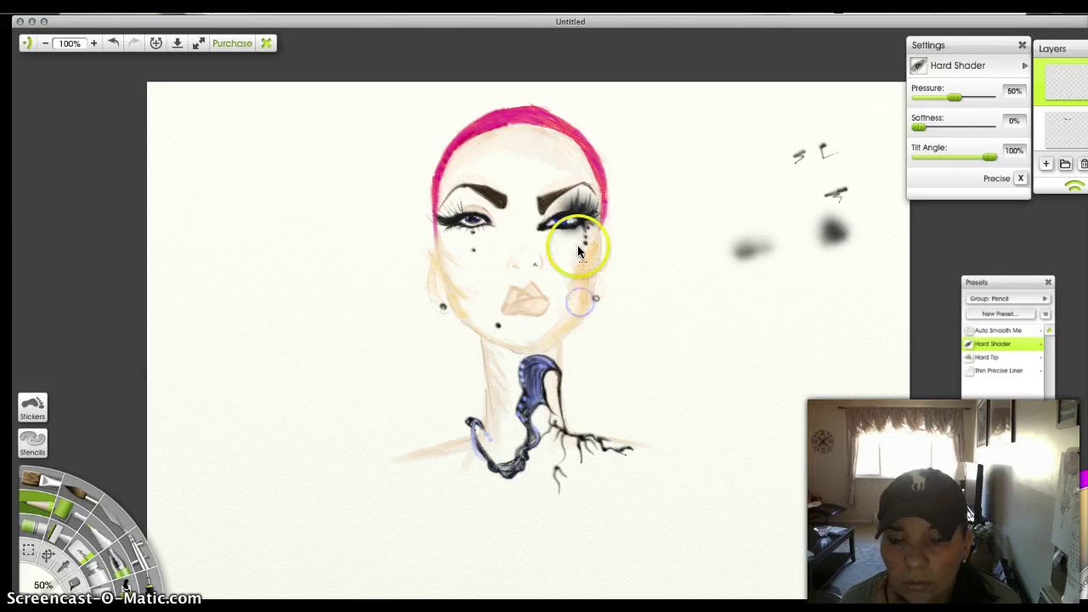
pyautogui.click(112, 43)
pyautogui.click(110, 44)
pyautogui.click(105, 44)
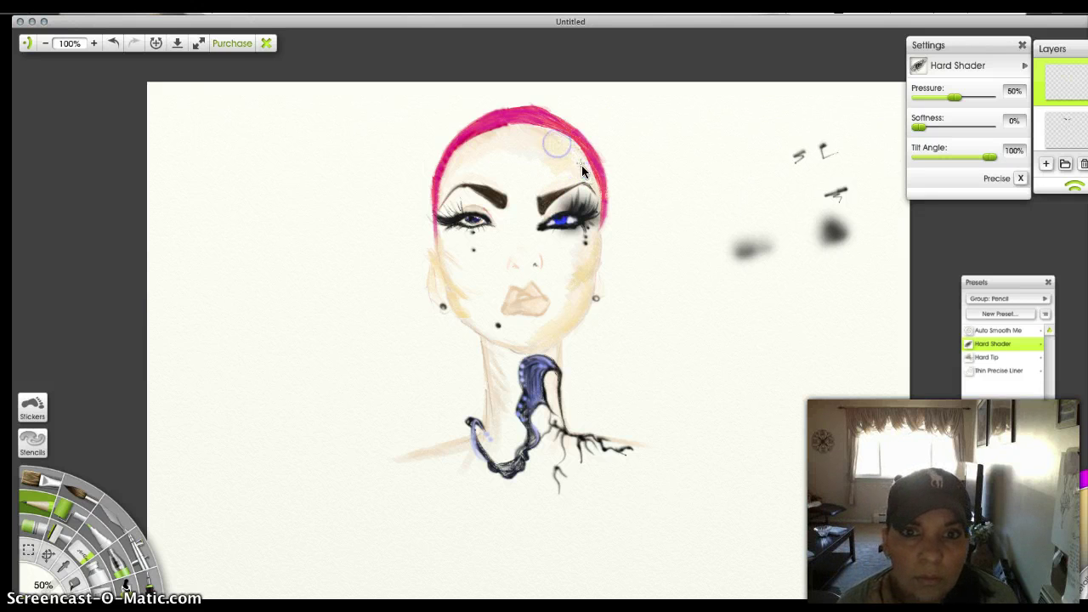
# Step: Shade the forehead along the hairline and down to the brow beside the blue eye with the tan Hard Shader pencil
pyautogui.moveTo(563, 144)
pyautogui.mouseDown()
pyautogui.moveTo(509, 142)
pyautogui.moveTo(539, 129)
pyautogui.mouseUp()
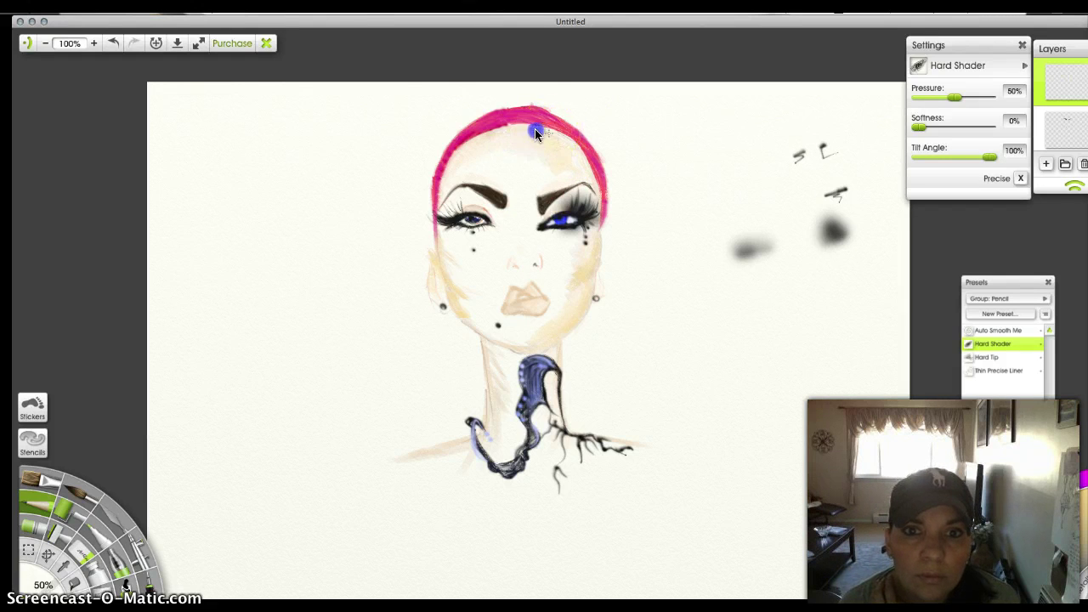
pyautogui.moveTo(460, 153); pyautogui.dragTo(485, 136)
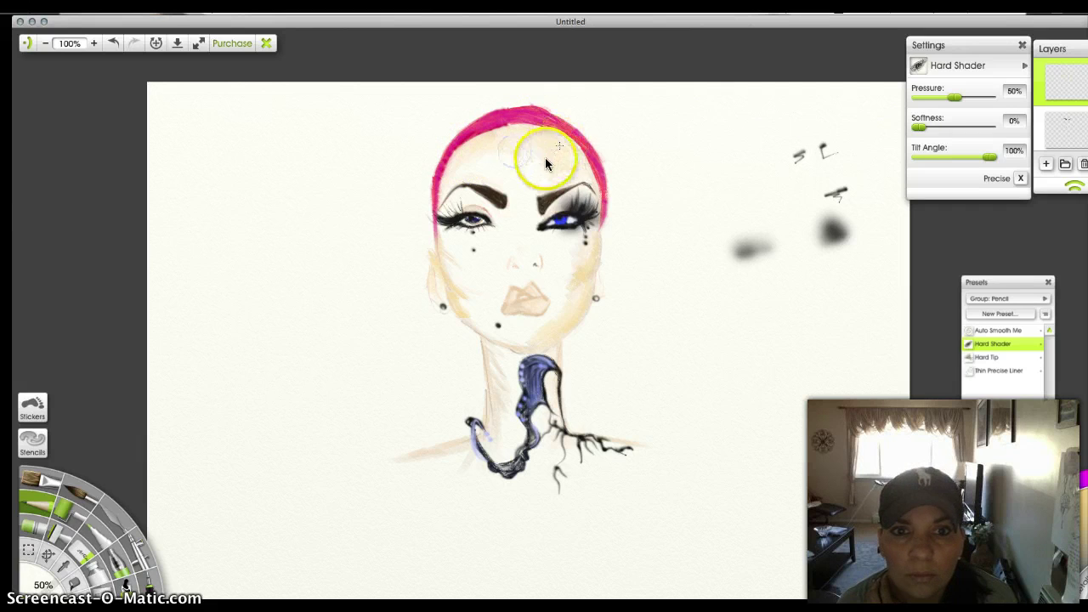
pyautogui.moveTo(566, 171); pyautogui.dragTo(540, 189)
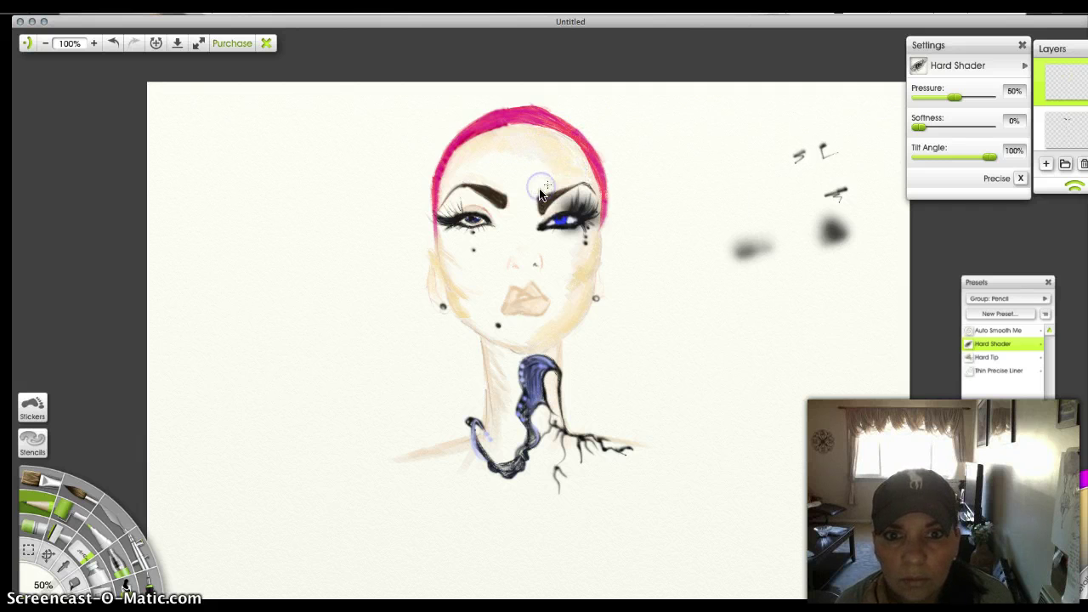
pyautogui.click(579, 165)
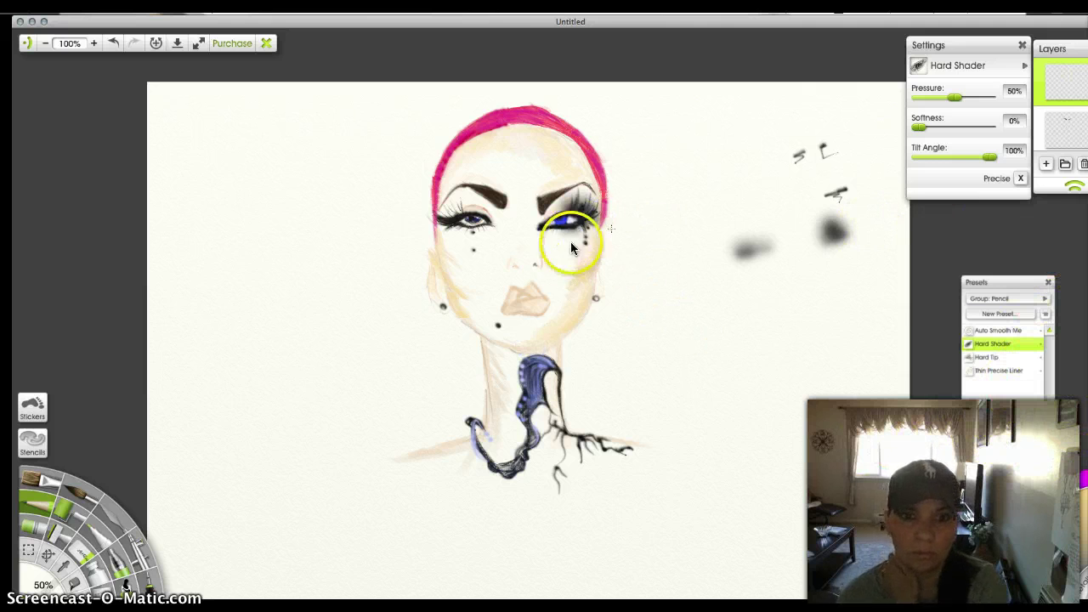
# Step: Shade the nose bridge and the inner corner of the blue eye with the tan Hard Shader pencil
pyautogui.click(534, 253)
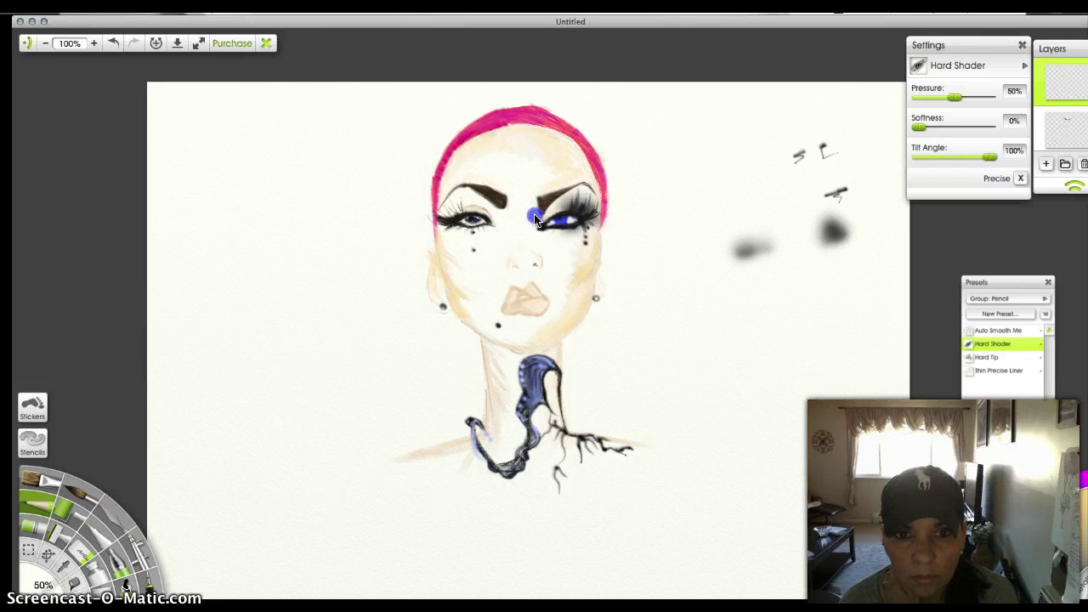
pyautogui.click(527, 243)
pyautogui.moveTo(533, 240)
pyautogui.mouseDown()
pyautogui.moveTo(526, 214)
pyautogui.moveTo(529, 250)
pyautogui.mouseUp()
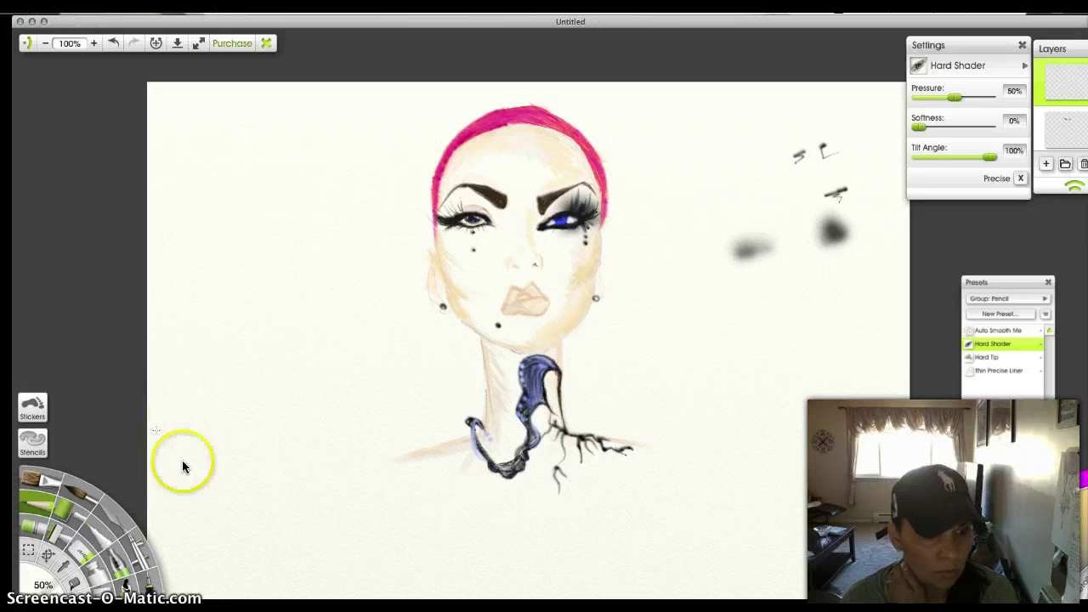
# Step: Erase the stray black test marks and smudges beside the head from the layer below the top one
pyautogui.click(140, 557)
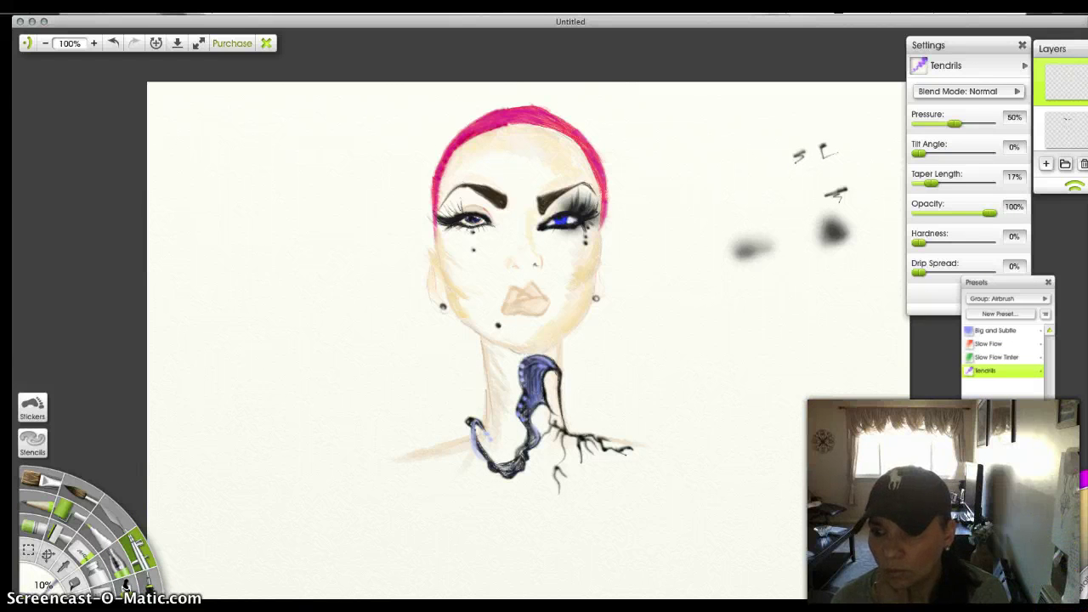
pyautogui.scroll(-4, 1061, 104)
pyautogui.scroll(-2, 1061, 110)
pyautogui.click(1075, 136)
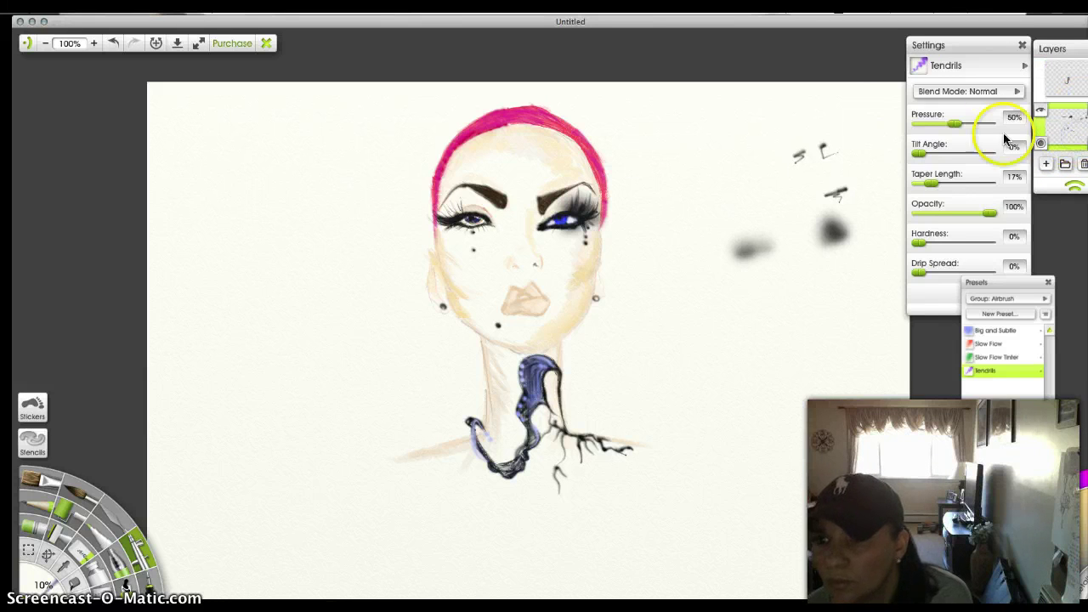
pyautogui.click(81, 546)
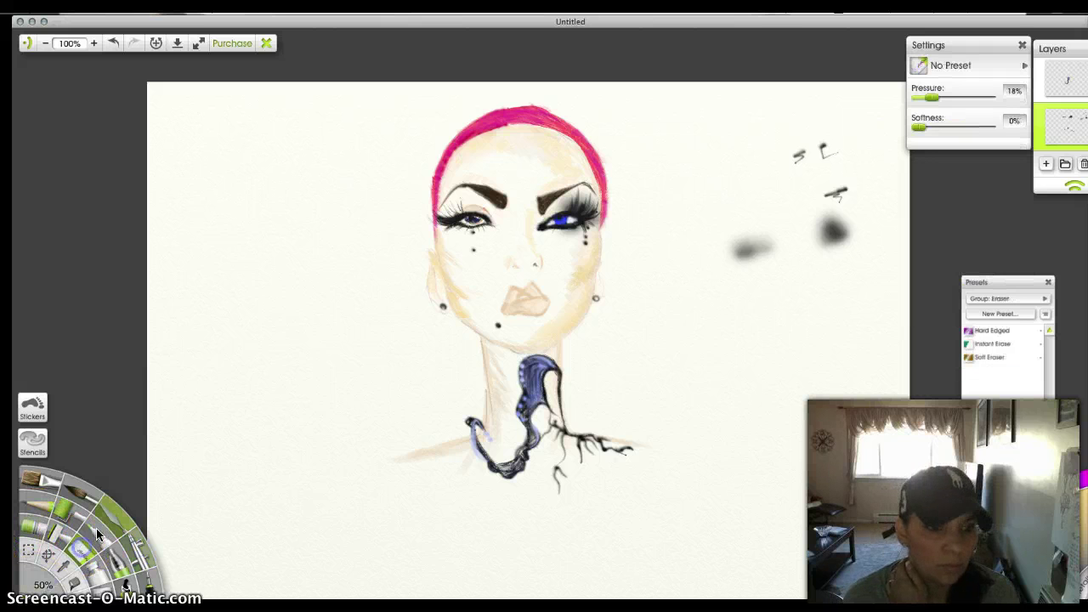
pyautogui.moveTo(769, 242)
pyautogui.mouseDown()
pyautogui.moveTo(736, 255)
pyautogui.moveTo(829, 222)
pyautogui.moveTo(829, 244)
pyautogui.moveTo(838, 225)
pyautogui.moveTo(821, 230)
pyautogui.moveTo(834, 242)
pyautogui.moveTo(830, 216)
pyautogui.moveTo(824, 233)
pyautogui.moveTo(840, 230)
pyautogui.moveTo(824, 240)
pyautogui.moveTo(827, 196)
pyautogui.mouseUp()
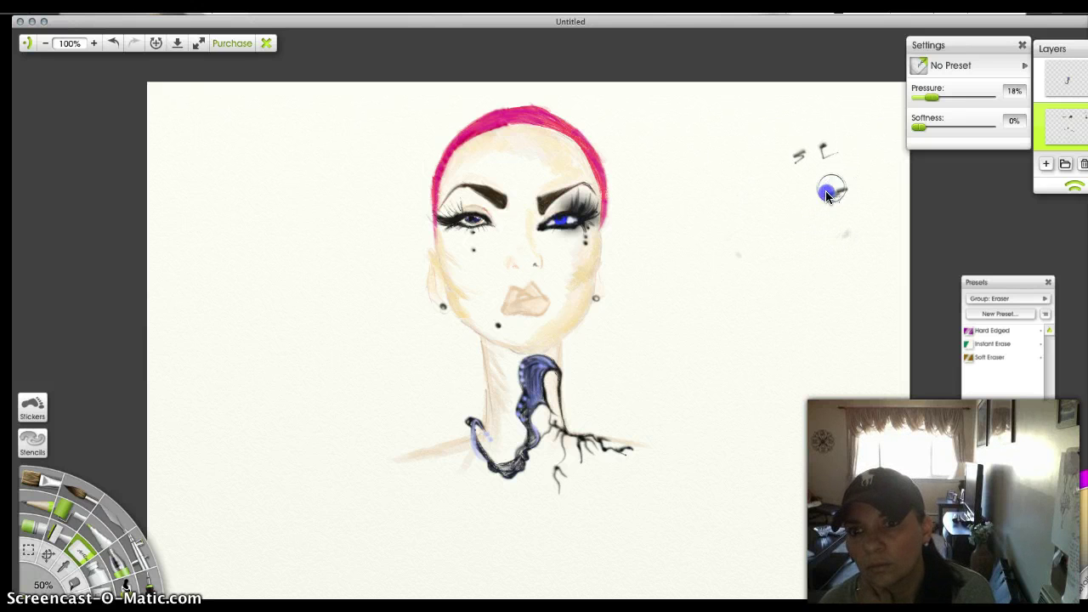
pyautogui.moveTo(837, 154)
pyautogui.mouseDown()
pyautogui.moveTo(813, 136)
pyautogui.moveTo(812, 155)
pyautogui.moveTo(788, 157)
pyautogui.moveTo(796, 146)
pyautogui.moveTo(797, 161)
pyautogui.moveTo(841, 146)
pyautogui.moveTo(823, 147)
pyautogui.moveTo(816, 168)
pyautogui.moveTo(817, 135)
pyautogui.moveTo(829, 173)
pyautogui.moveTo(846, 184)
pyautogui.moveTo(818, 202)
pyautogui.moveTo(796, 245)
pyautogui.moveTo(839, 205)
pyautogui.moveTo(843, 185)
pyautogui.moveTo(832, 187)
pyautogui.moveTo(852, 183)
pyautogui.moveTo(822, 193)
pyautogui.moveTo(849, 224)
pyautogui.moveTo(848, 248)
pyautogui.moveTo(845, 230)
pyautogui.moveTo(746, 270)
pyautogui.moveTo(709, 239)
pyautogui.moveTo(741, 304)
pyautogui.mouseUp()
pyautogui.click(741, 302)
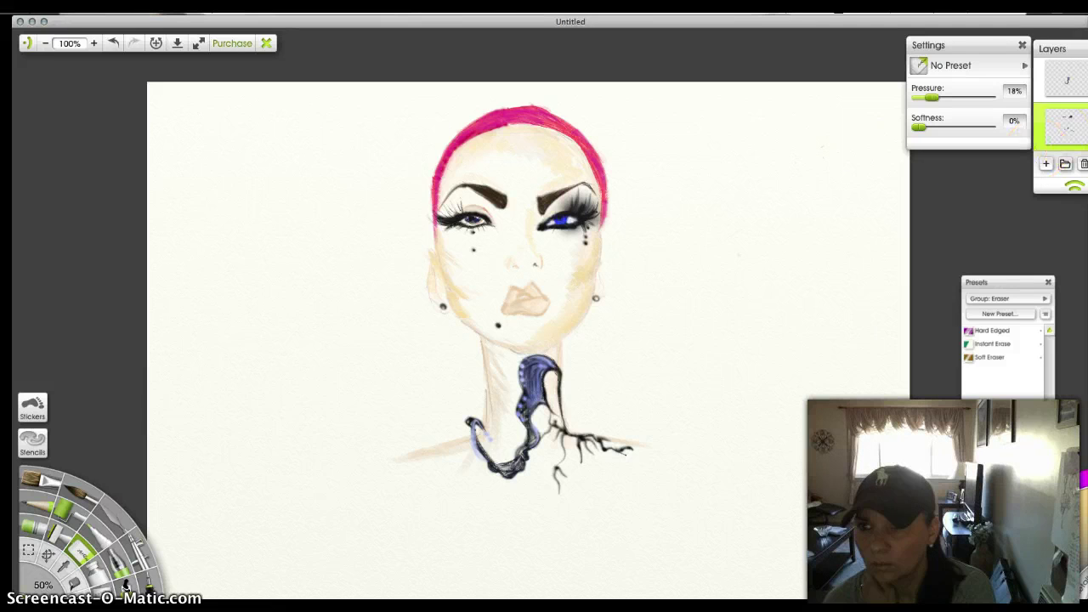
# Step: On the top layer, airbrush a soft grey shadow along the right side of the head and neck with the Big and Subtle preset
pyautogui.click(1067, 79)
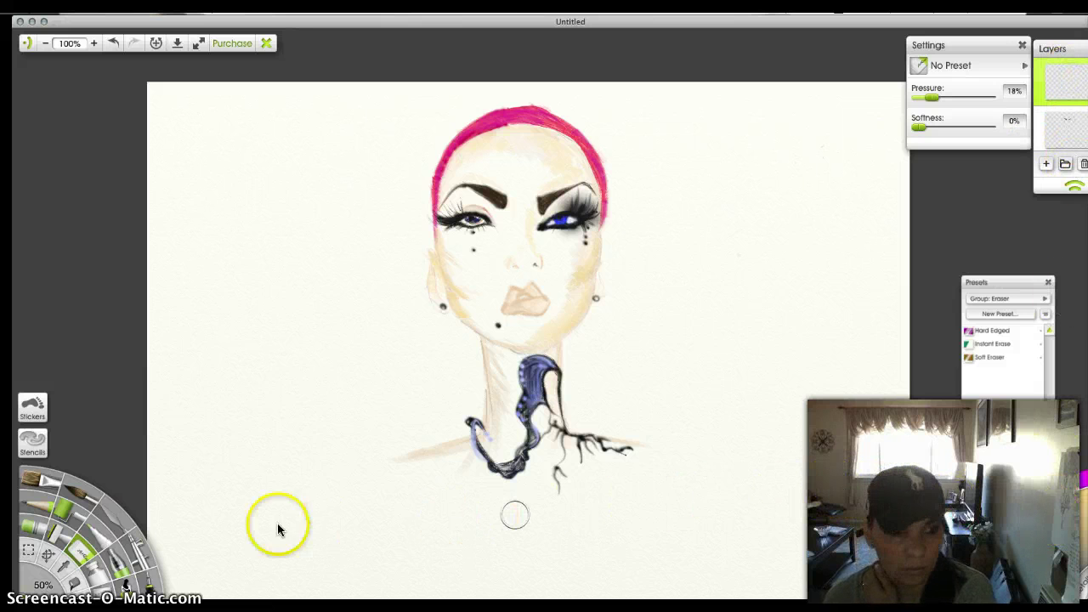
pyautogui.click(135, 542)
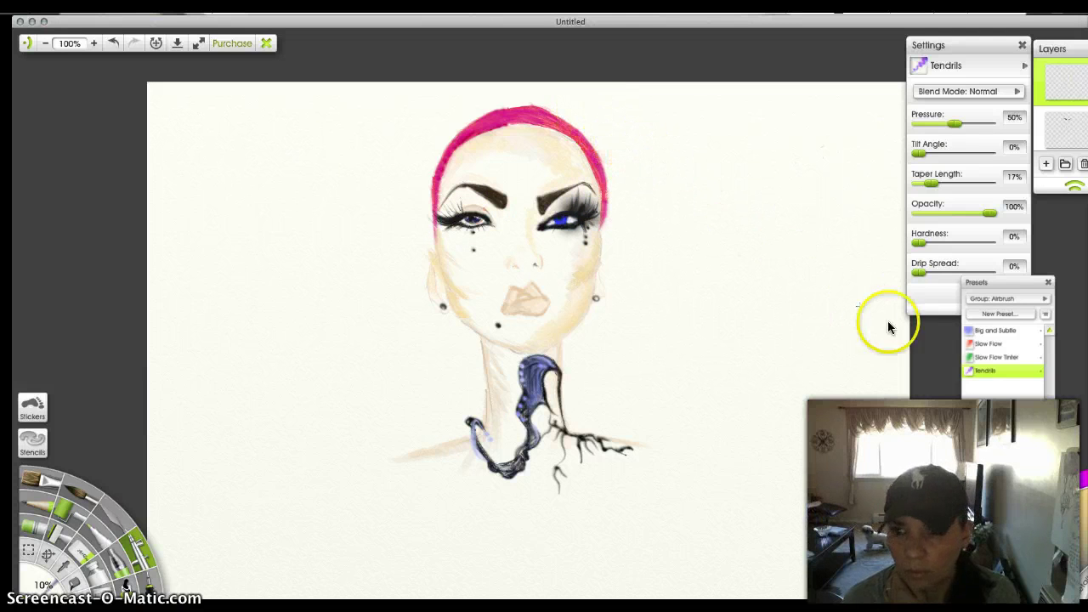
pyautogui.click(996, 331)
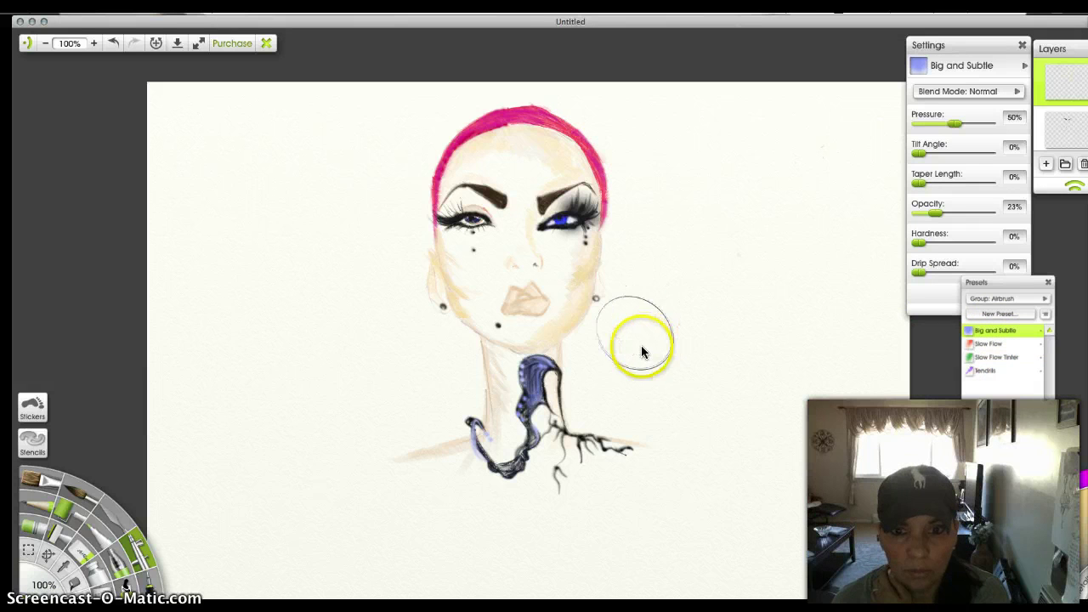
pyautogui.moveTo(646, 334)
pyautogui.mouseDown()
pyautogui.moveTo(616, 364)
pyautogui.moveTo(616, 413)
pyautogui.mouseUp()
pyautogui.moveTo(654, 274)
pyautogui.mouseDown()
pyautogui.moveTo(640, 290)
pyautogui.moveTo(650, 316)
pyautogui.moveTo(665, 308)
pyautogui.moveTo(646, 290)
pyautogui.moveTo(636, 253)
pyautogui.moveTo(664, 243)
pyautogui.moveTo(647, 207)
pyautogui.moveTo(678, 138)
pyautogui.moveTo(658, 144)
pyautogui.moveTo(653, 134)
pyautogui.moveTo(668, 164)
pyautogui.moveTo(641, 153)
pyautogui.moveTo(632, 130)
pyautogui.moveTo(687, 123)
pyautogui.mouseUp()
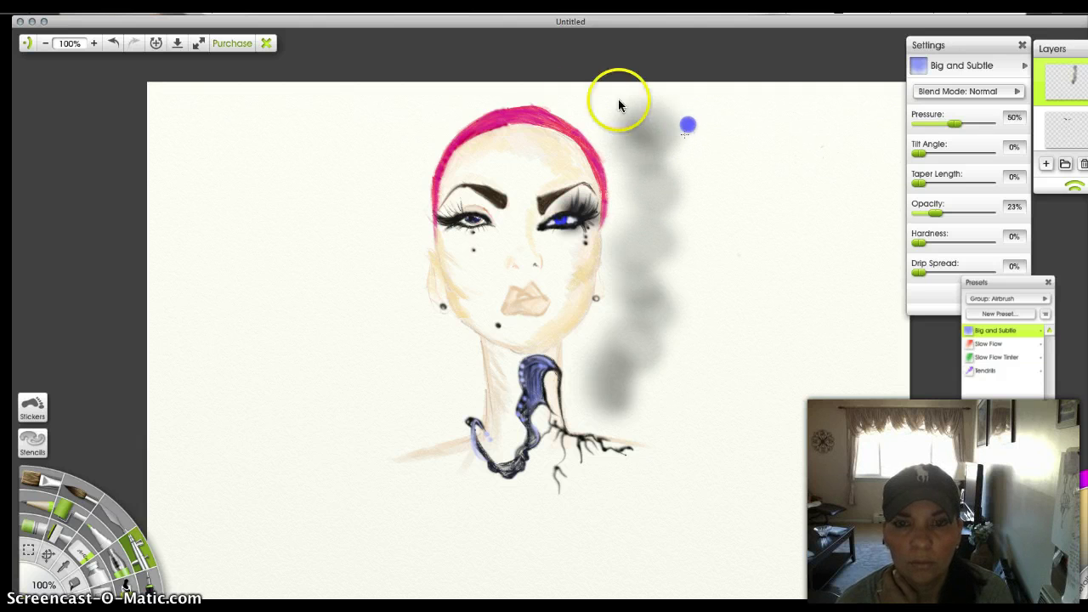
# Step: Airbrush matching grey shadow down the left side of the head and neck and above both shoulders
pyautogui.moveTo(409, 123)
pyautogui.mouseDown()
pyautogui.moveTo(407, 92)
pyautogui.moveTo(435, 99)
pyautogui.moveTo(462, 78)
pyautogui.moveTo(400, 156)
pyautogui.moveTo(401, 182)
pyautogui.moveTo(378, 212)
pyautogui.moveTo(390, 193)
pyautogui.moveTo(368, 165)
pyautogui.moveTo(396, 201)
pyautogui.moveTo(404, 241)
pyautogui.moveTo(400, 289)
pyautogui.moveTo(381, 303)
pyautogui.moveTo(390, 291)
pyautogui.moveTo(431, 331)
pyautogui.mouseUp()
pyautogui.moveTo(429, 334)
pyautogui.mouseDown()
pyautogui.moveTo(419, 345)
pyautogui.moveTo(449, 360)
pyautogui.moveTo(459, 385)
pyautogui.moveTo(440, 418)
pyautogui.moveTo(362, 435)
pyautogui.moveTo(402, 425)
pyautogui.mouseUp()
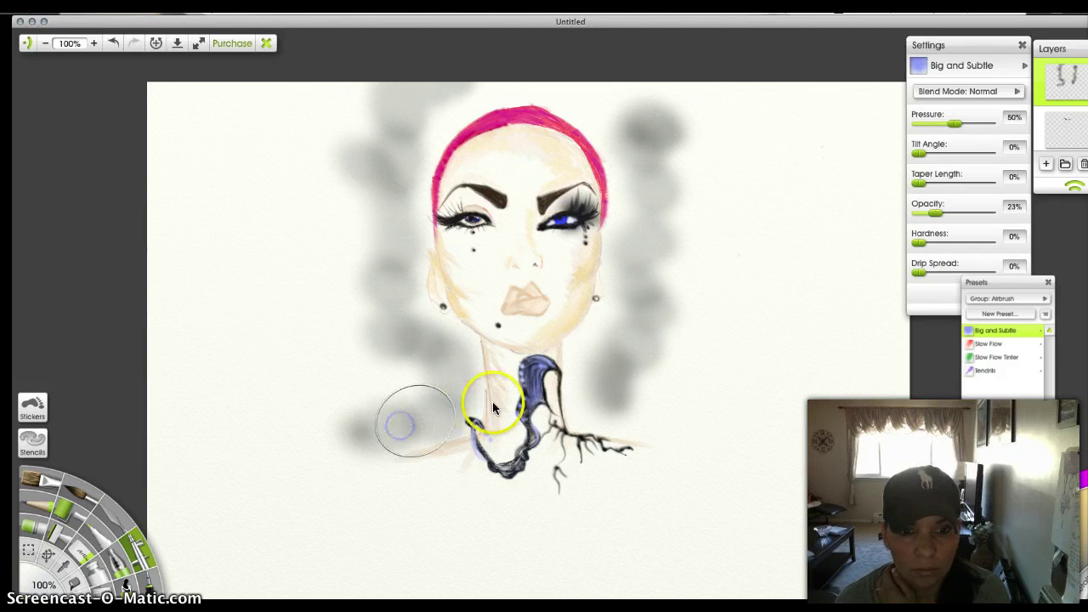
pyautogui.moveTo(664, 419); pyautogui.dragTo(717, 443)
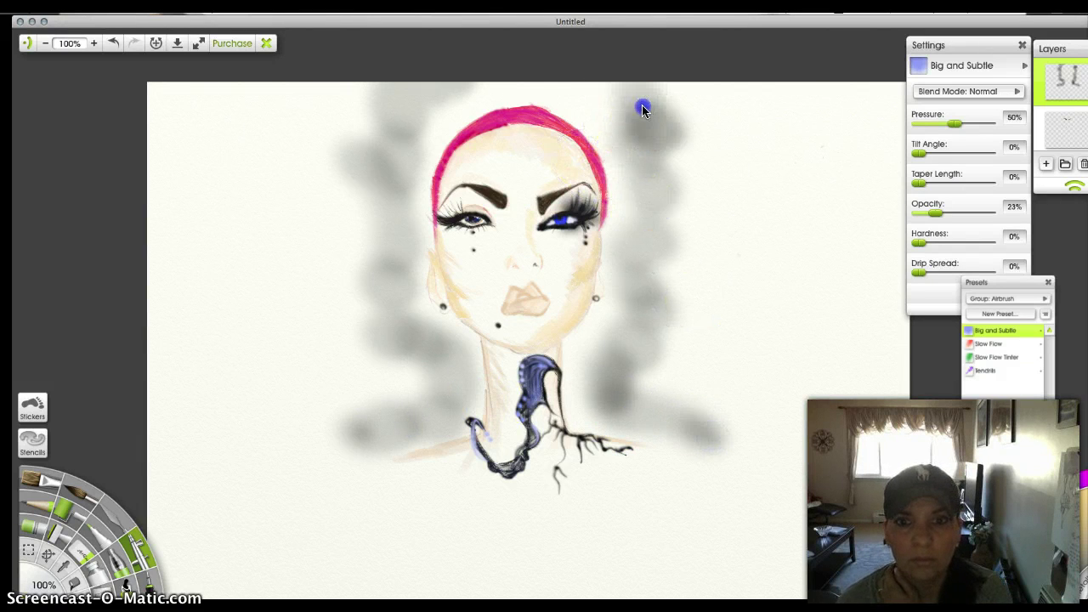
# Step: Darken the grey shadow along the left side of the head and extend it outward over both shoulders
pyautogui.moveTo(510, 95)
pyautogui.mouseDown()
pyautogui.moveTo(409, 132)
pyautogui.moveTo(381, 189)
pyautogui.mouseUp()
pyautogui.moveTo(356, 239)
pyautogui.mouseDown()
pyautogui.moveTo(389, 286)
pyautogui.moveTo(374, 299)
pyautogui.moveTo(396, 359)
pyautogui.mouseUp()
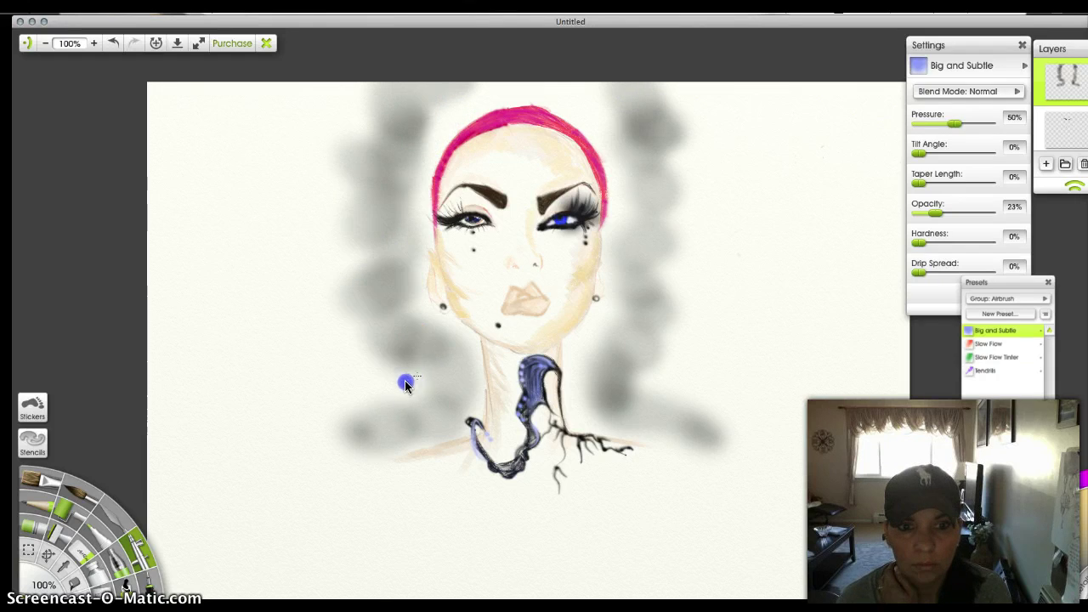
pyautogui.moveTo(349, 437); pyautogui.dragTo(284, 468)
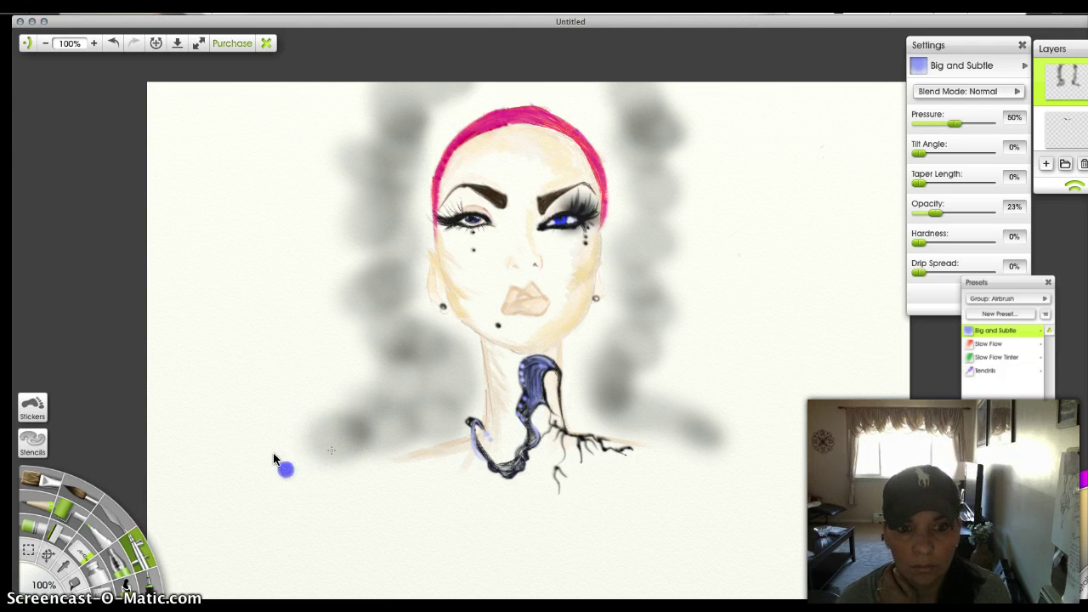
pyautogui.moveTo(764, 428)
pyautogui.mouseDown()
pyautogui.moveTo(728, 437)
pyautogui.moveTo(737, 443)
pyautogui.mouseUp()
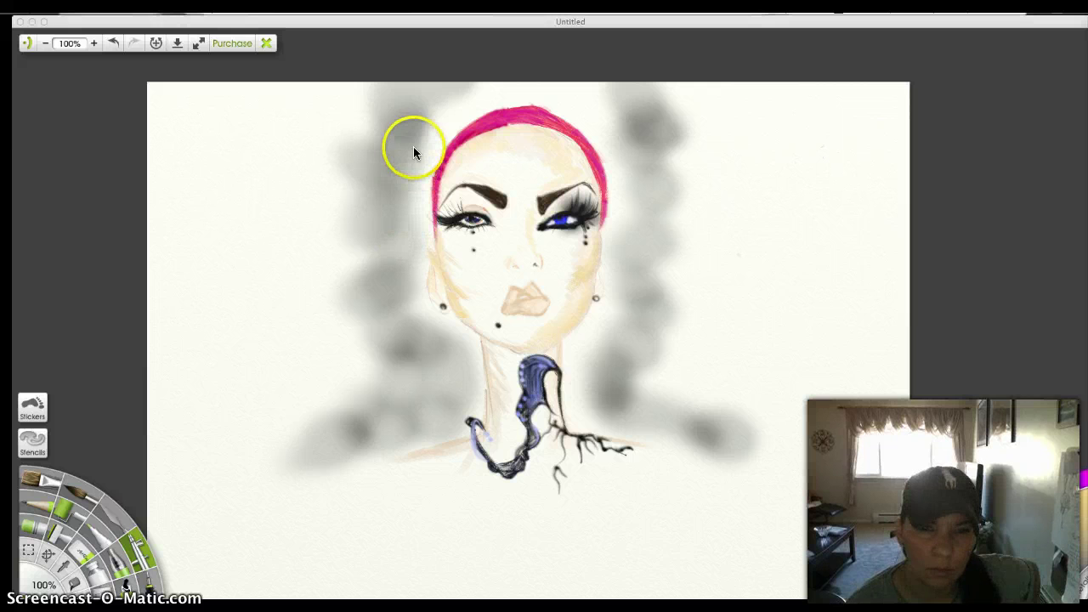
# Step: Deepen the grey shadow around the upper head, widen it beside the right cheek, and extend it further past both shoulders
pyautogui.click(412, 142)
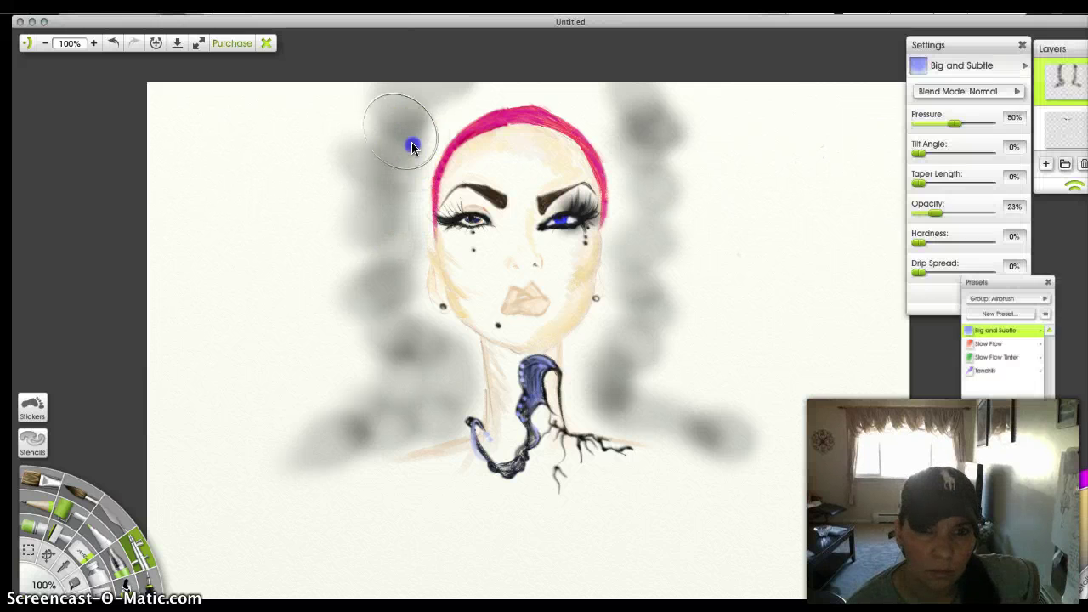
pyautogui.click(620, 113)
pyautogui.click(657, 173)
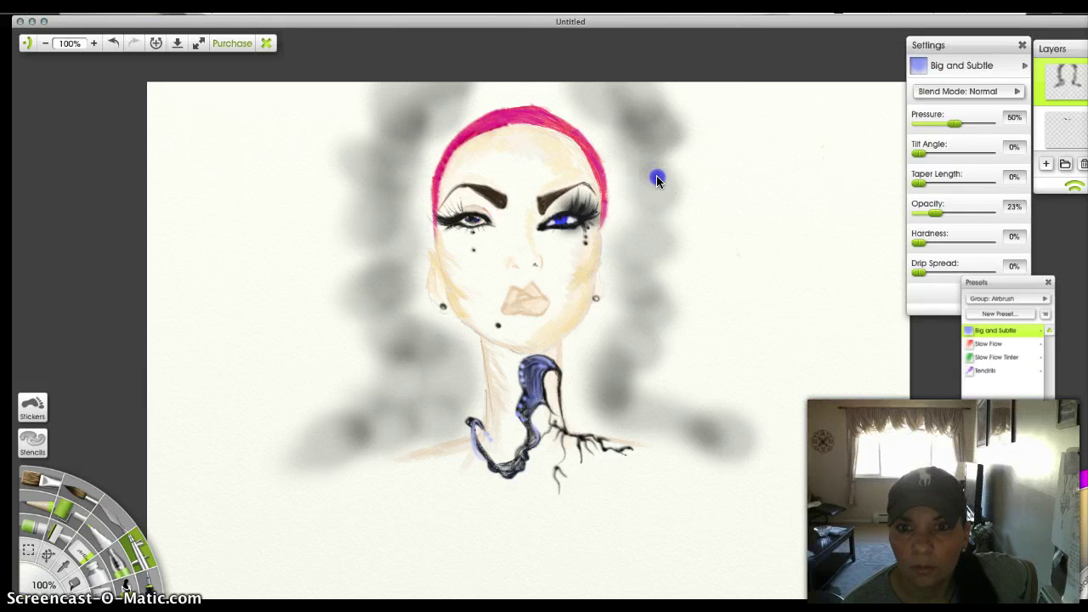
pyautogui.moveTo(643, 299); pyautogui.dragTo(677, 299)
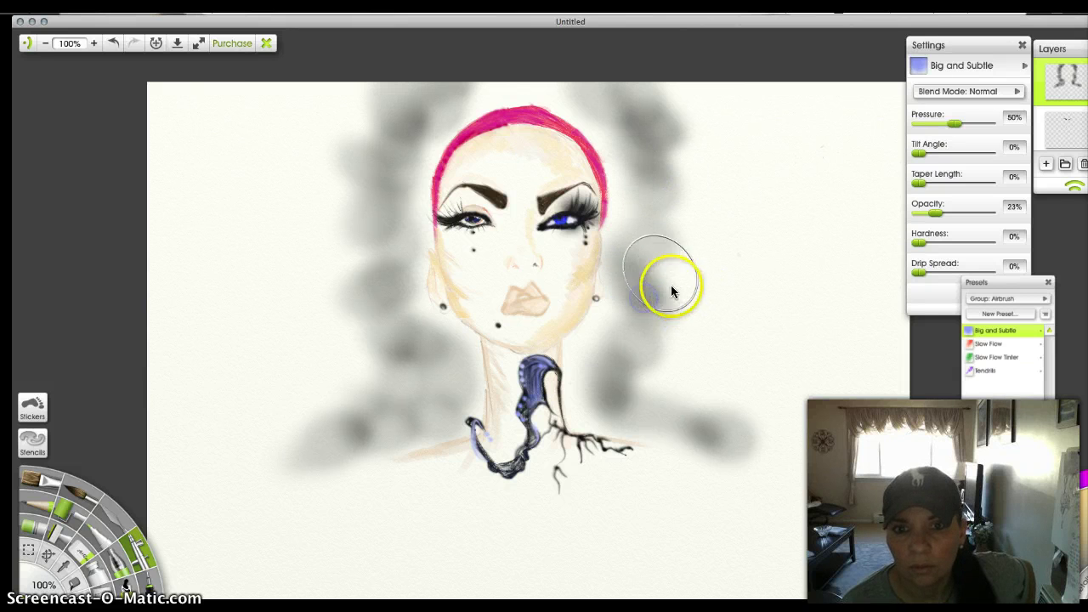
pyautogui.moveTo(649, 366)
pyautogui.mouseDown()
pyautogui.moveTo(668, 396)
pyautogui.moveTo(717, 422)
pyautogui.moveTo(866, 463)
pyautogui.mouseUp()
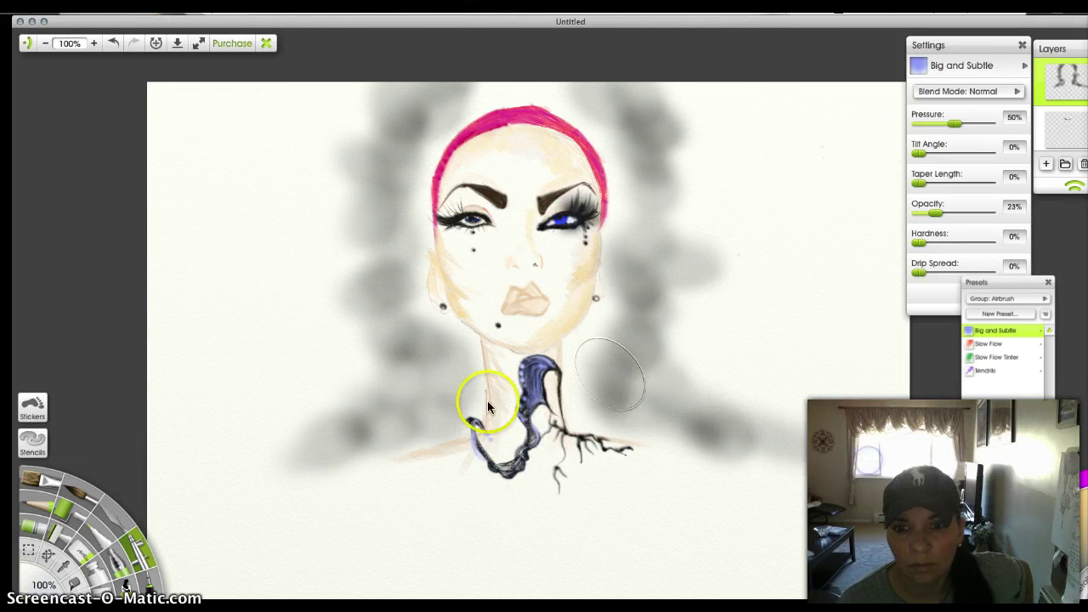
pyautogui.moveTo(315, 461)
pyautogui.mouseDown()
pyautogui.moveTo(281, 463)
pyautogui.moveTo(255, 486)
pyautogui.mouseUp()
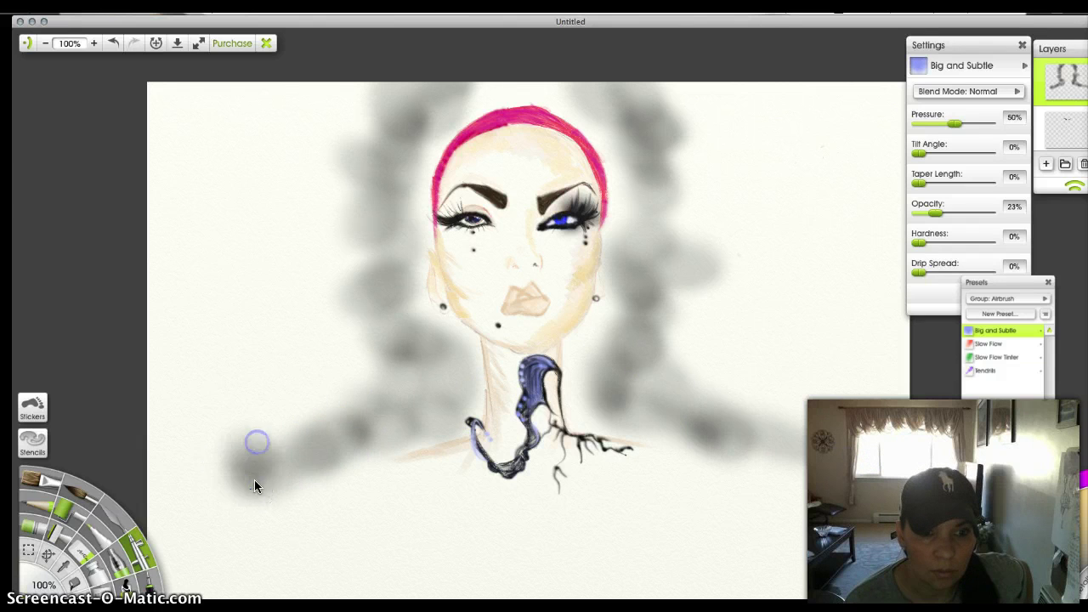
# Step: Build up the grey shadow above both shoulders and widen it along the right side of the head up to the canvas edge
pyautogui.click(339, 409)
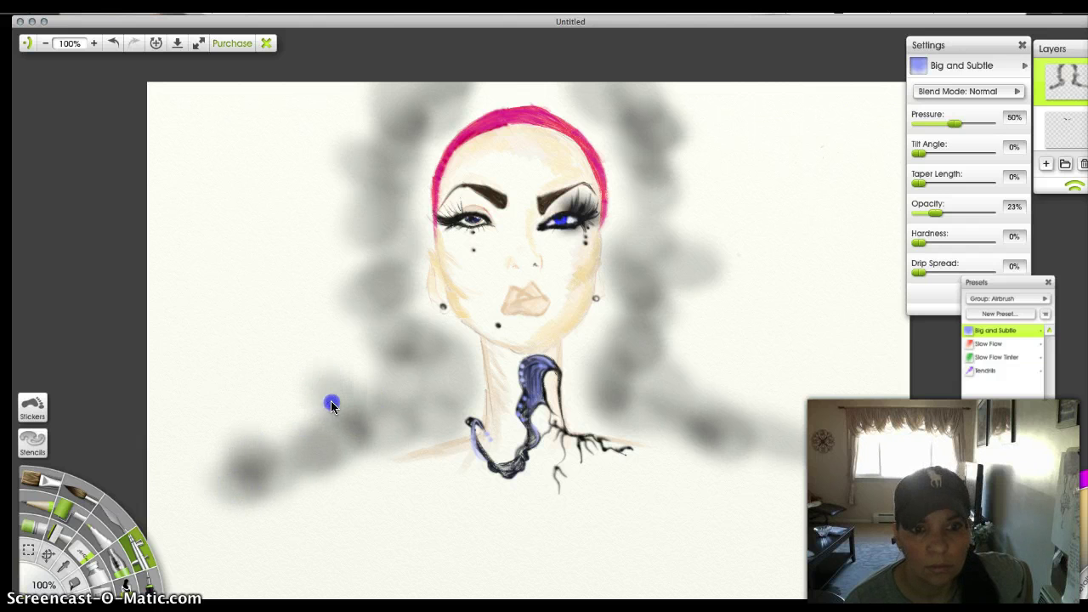
pyautogui.click(270, 441)
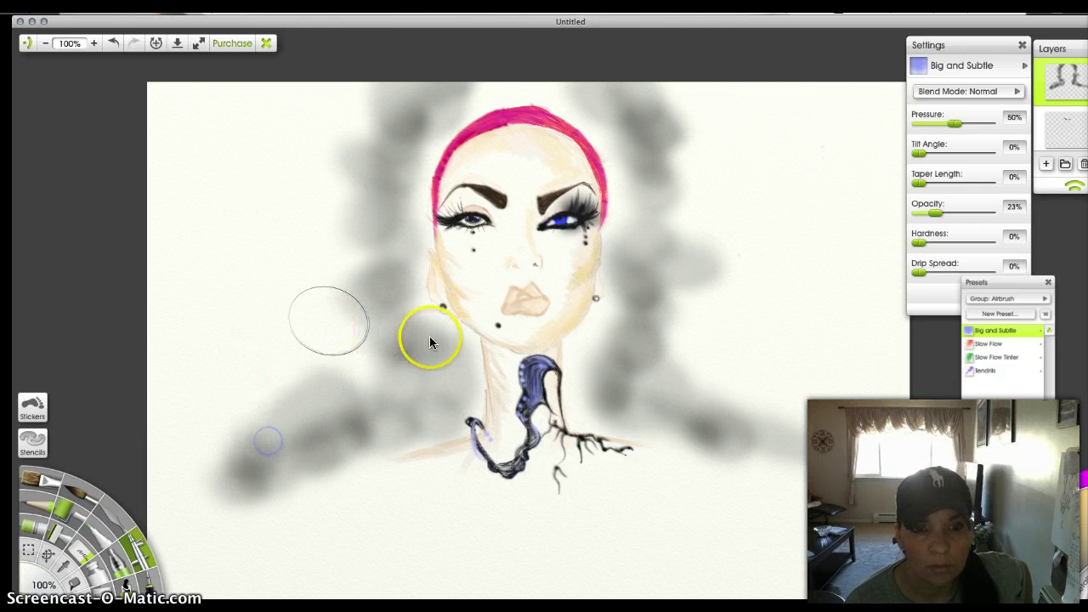
pyautogui.moveTo(787, 402)
pyautogui.mouseDown()
pyautogui.moveTo(777, 352)
pyautogui.moveTo(829, 436)
pyautogui.mouseUp()
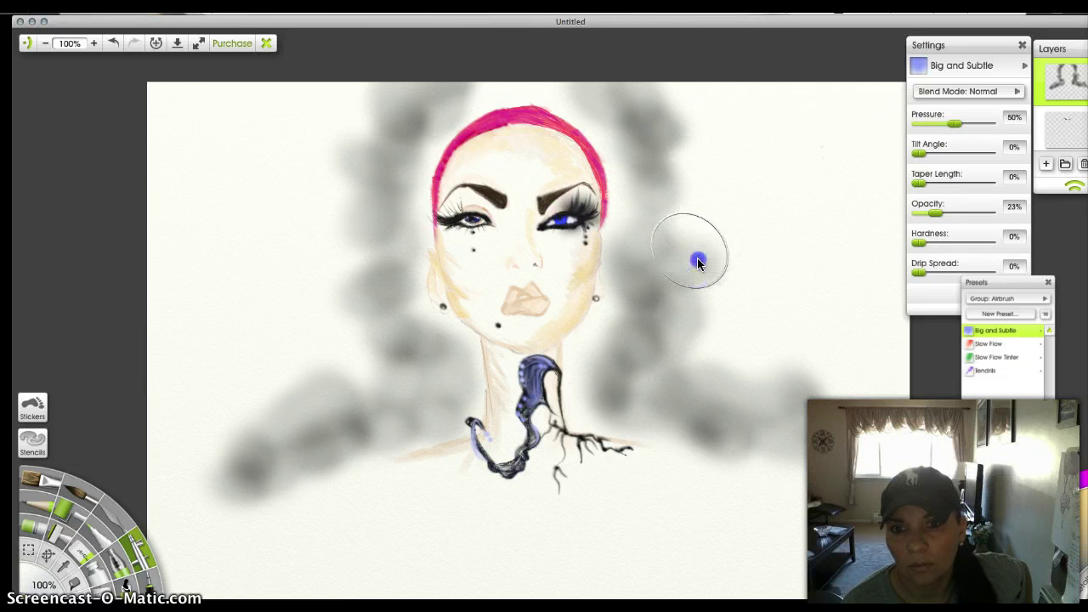
pyautogui.moveTo(697, 262); pyautogui.dragTo(695, 220)
pyautogui.moveTo(667, 96); pyautogui.dragTo(657, 90)
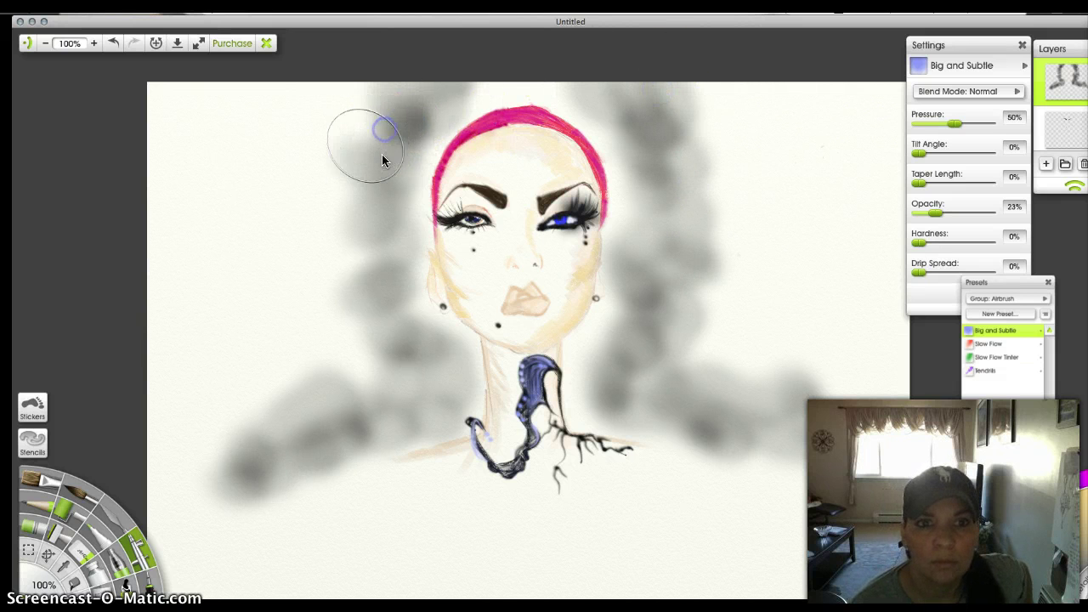
# Step: Deepen the grey shadow down the left side of the head and neck and along the outer right shoulder
pyautogui.moveTo(380, 205); pyautogui.dragTo(382, 257)
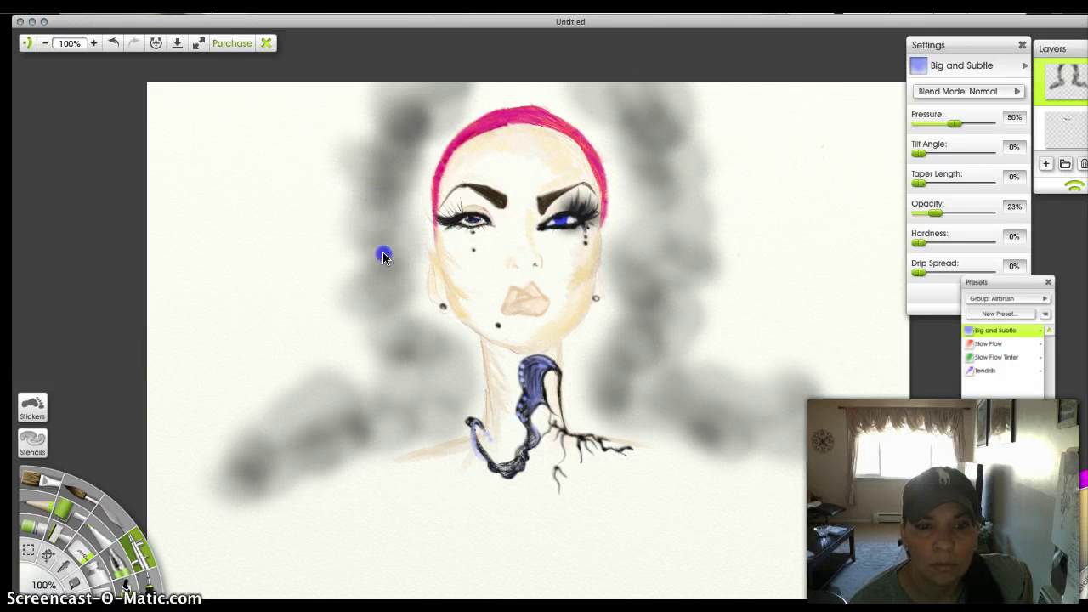
pyautogui.moveTo(388, 339)
pyautogui.mouseDown()
pyautogui.moveTo(395, 420)
pyautogui.moveTo(325, 473)
pyautogui.moveTo(266, 481)
pyautogui.mouseUp()
pyautogui.click(687, 415)
pyautogui.moveTo(709, 437)
pyautogui.mouseDown()
pyautogui.moveTo(759, 434)
pyautogui.moveTo(753, 450)
pyautogui.moveTo(777, 429)
pyautogui.moveTo(783, 472)
pyautogui.moveTo(820, 475)
pyautogui.moveTo(799, 476)
pyautogui.moveTo(826, 481)
pyautogui.mouseUp()
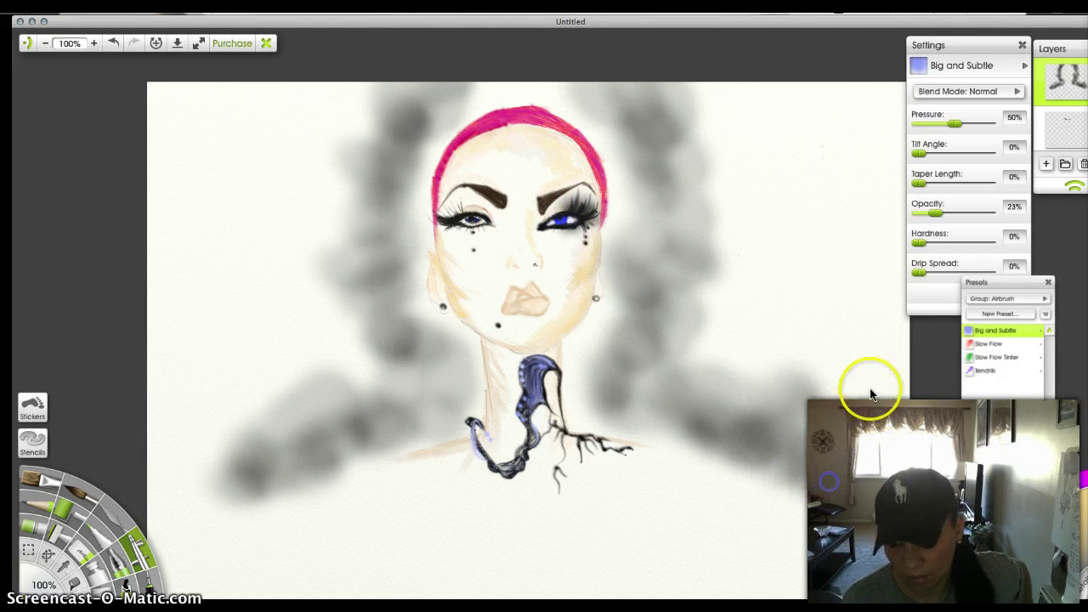
# Step: Darken the shadow over the left shoulder and beside the left cheek, and extend it inward above the head
pyautogui.moveTo(318, 459)
pyautogui.mouseDown()
pyautogui.moveTo(345, 452)
pyautogui.moveTo(334, 466)
pyautogui.mouseUp()
pyautogui.moveTo(254, 486); pyautogui.dragTo(239, 494)
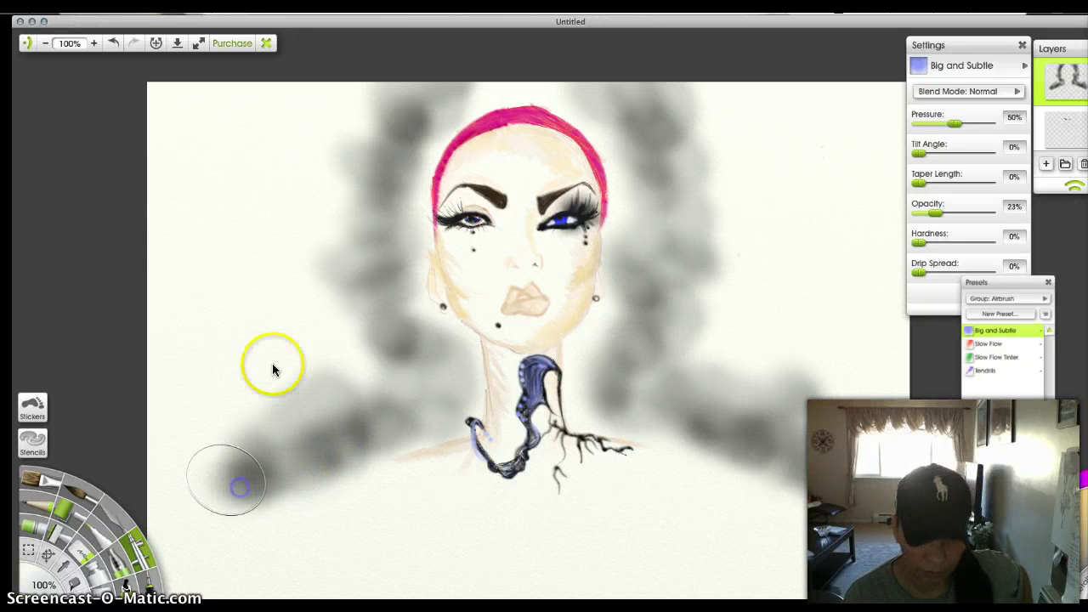
pyautogui.click(421, 378)
pyautogui.moveTo(364, 239); pyautogui.dragTo(367, 226)
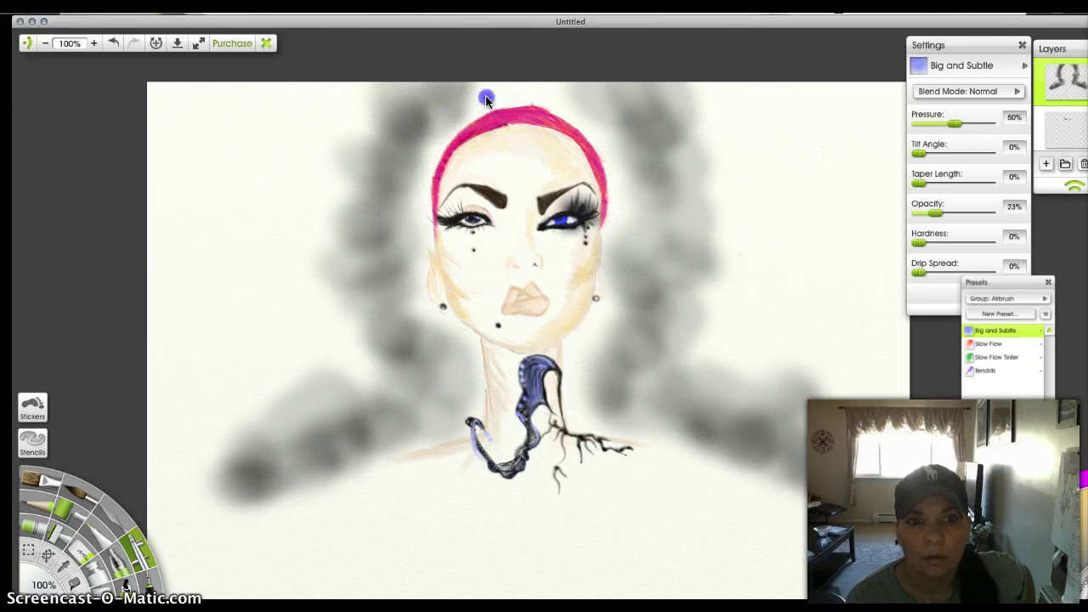
pyautogui.click(587, 105)
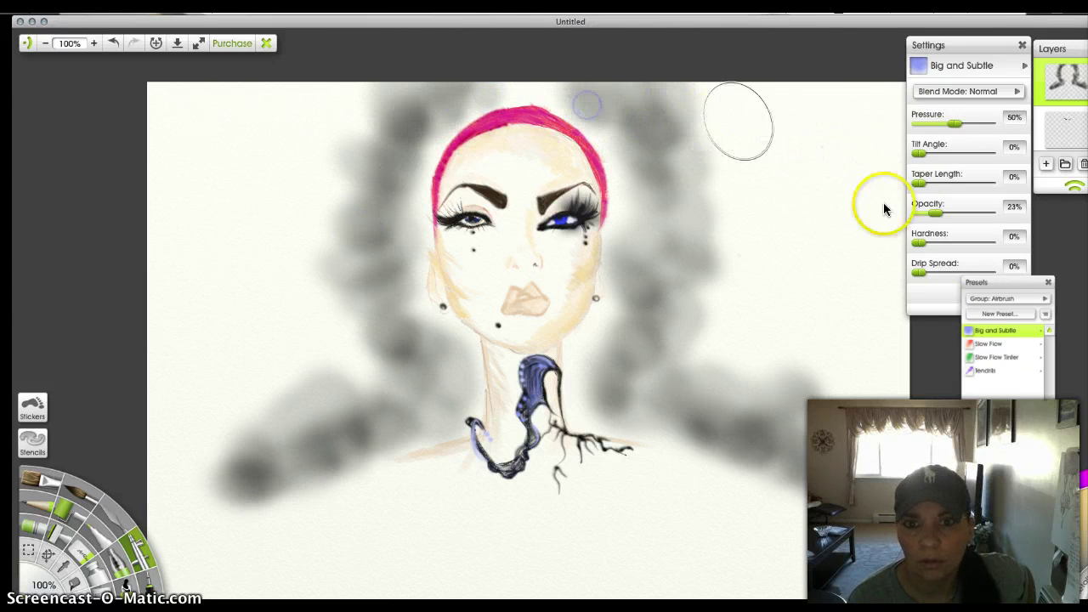
# Step: Change the paint colour and airbrush a faint brownish tint into the shadow to the right of the neck
pyautogui.click(1066, 583)
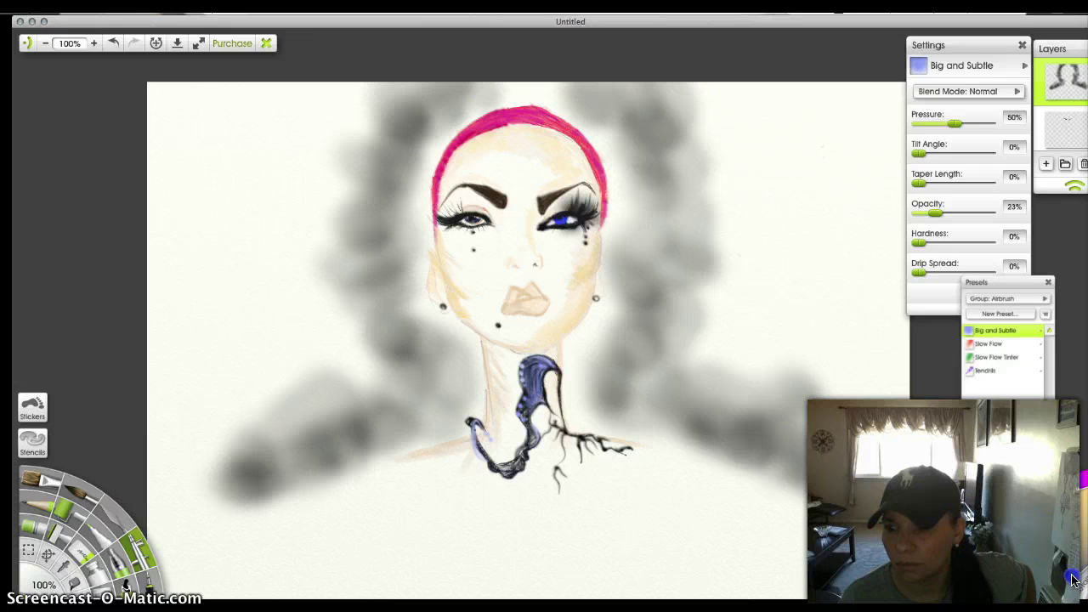
pyautogui.click(666, 360)
pyautogui.moveTo(694, 296); pyautogui.dragTo(666, 278)
pyautogui.click(1051, 575)
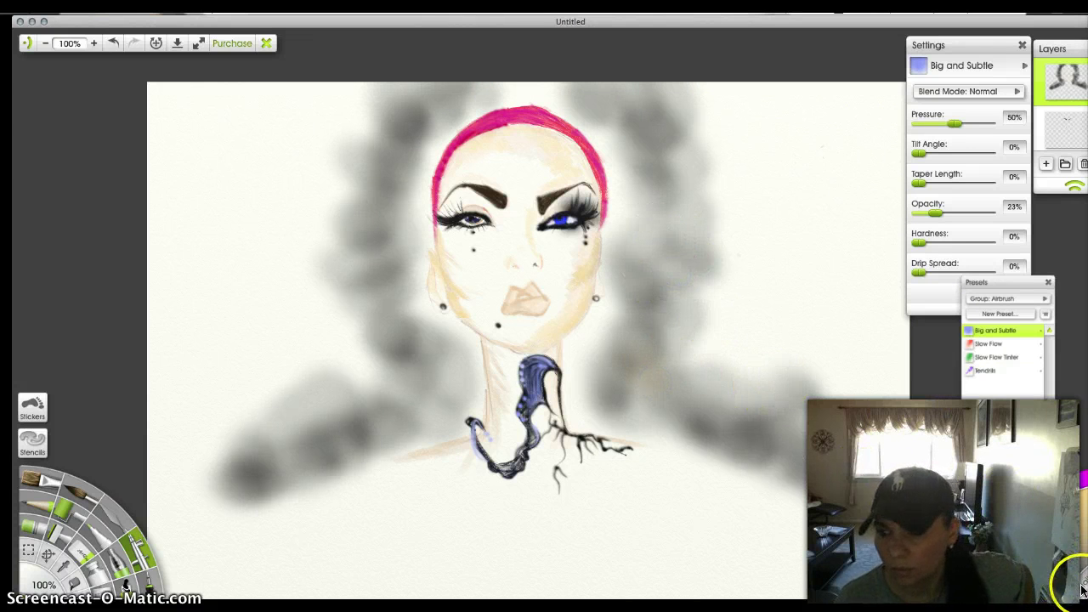
pyautogui.click(1065, 597)
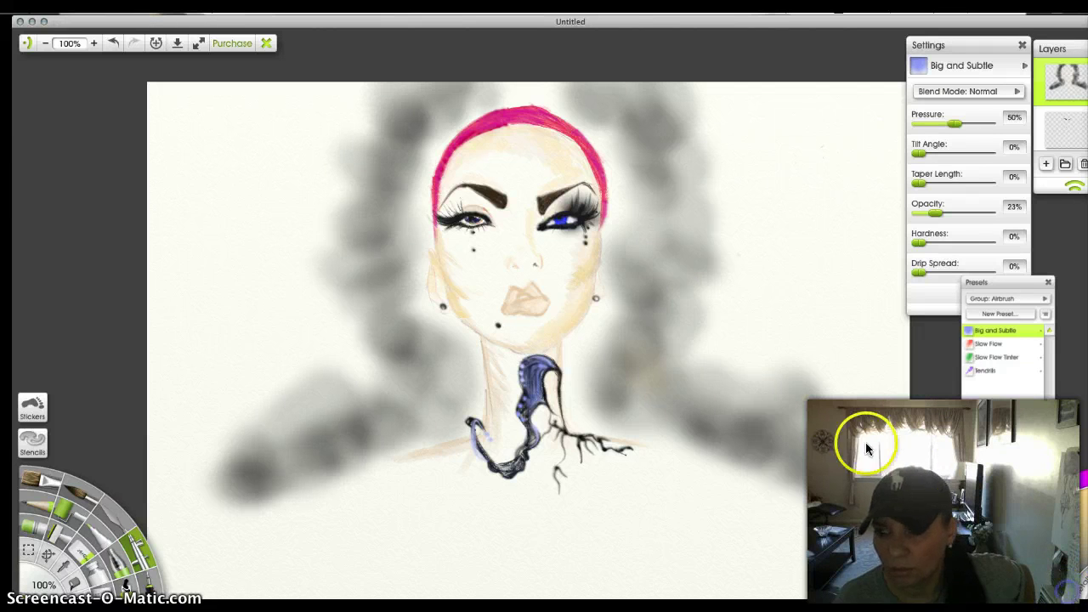
pyautogui.click(665, 369)
pyautogui.moveTo(666, 369); pyautogui.dragTo(645, 377)
pyautogui.click(657, 335)
# Step: Touch up the shadow beside the neck and extend it from the left shoulder out to the left canvas edge
pyautogui.moveTo(427, 444)
pyautogui.mouseDown()
pyautogui.moveTo(381, 406)
pyautogui.moveTo(422, 402)
pyautogui.mouseUp()
pyautogui.moveTo(626, 376)
pyautogui.mouseDown()
pyautogui.moveTo(784, 333)
pyautogui.moveTo(789, 349)
pyautogui.moveTo(781, 337)
pyautogui.moveTo(778, 354)
pyautogui.moveTo(534, 487)
pyautogui.moveTo(276, 470)
pyautogui.mouseUp()
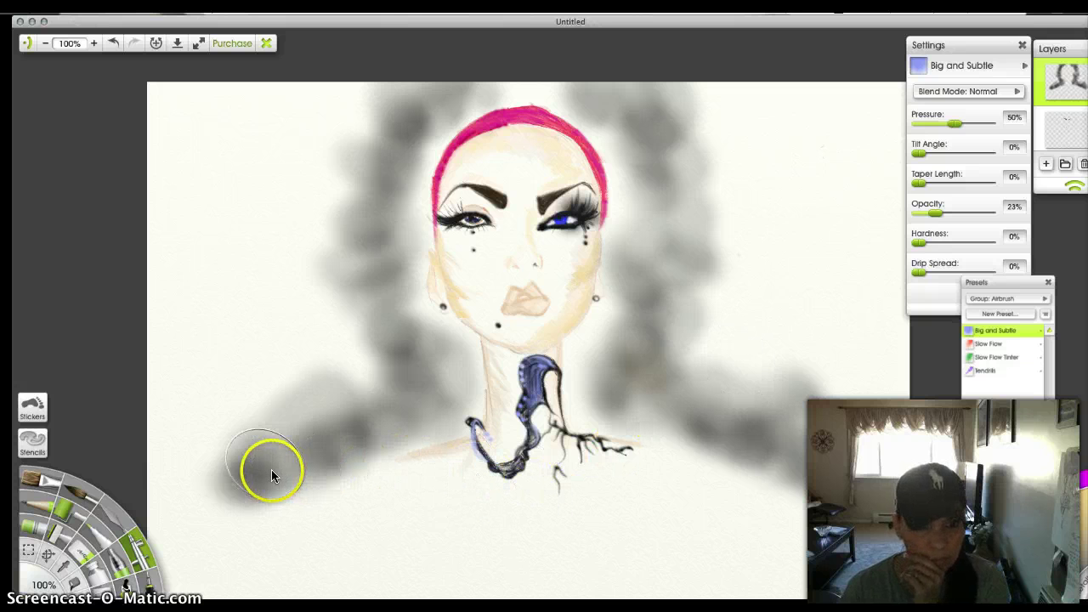
pyautogui.moveTo(268, 362)
pyautogui.mouseDown()
pyautogui.moveTo(768, 361)
pyautogui.moveTo(825, 383)
pyautogui.moveTo(846, 468)
pyautogui.moveTo(867, 482)
pyautogui.moveTo(898, 473)
pyautogui.mouseUp()
pyautogui.click(905, 392)
pyautogui.moveTo(228, 466); pyautogui.dragTo(195, 464)
pyautogui.moveTo(168, 347)
pyautogui.mouseDown()
pyautogui.moveTo(737, 336)
pyautogui.moveTo(680, 246)
pyautogui.moveTo(449, 251)
pyautogui.moveTo(379, 232)
pyautogui.moveTo(362, 186)
pyautogui.mouseUp()
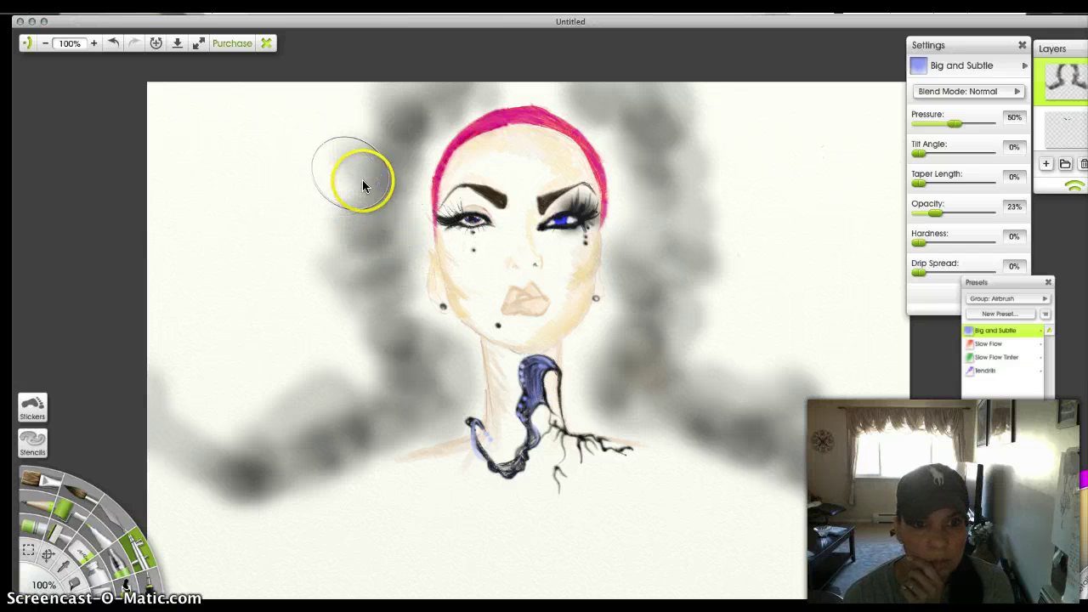
# Step: Widen the shadow at the upper left of the head, reinforce the right side, and close the gap above the head
pyautogui.moveTo(368, 124); pyautogui.dragTo(404, 90)
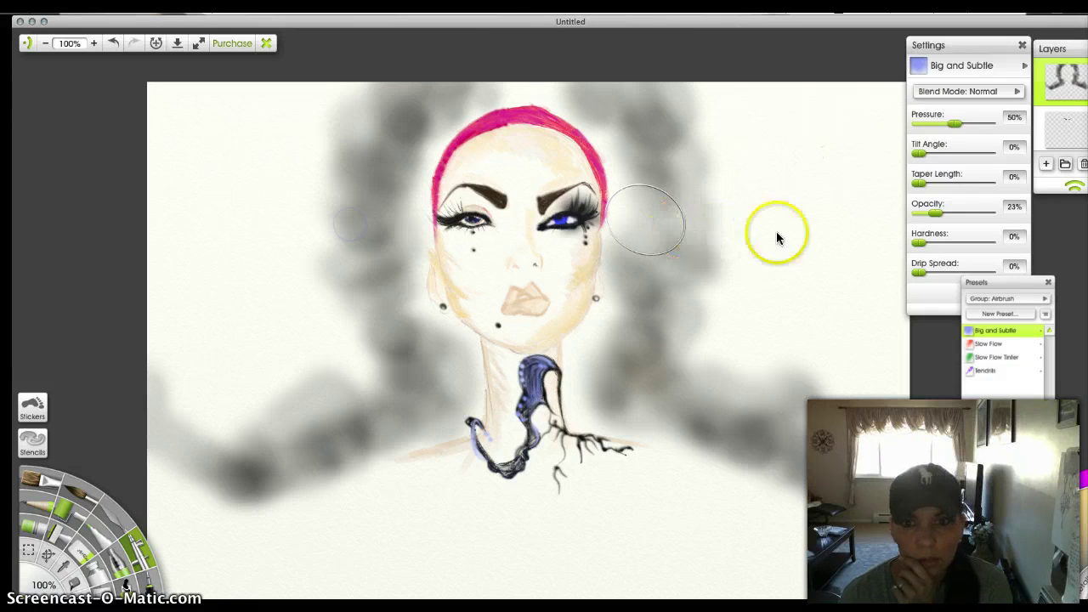
pyautogui.click(660, 227)
pyautogui.moveTo(649, 215); pyautogui.dragTo(645, 157)
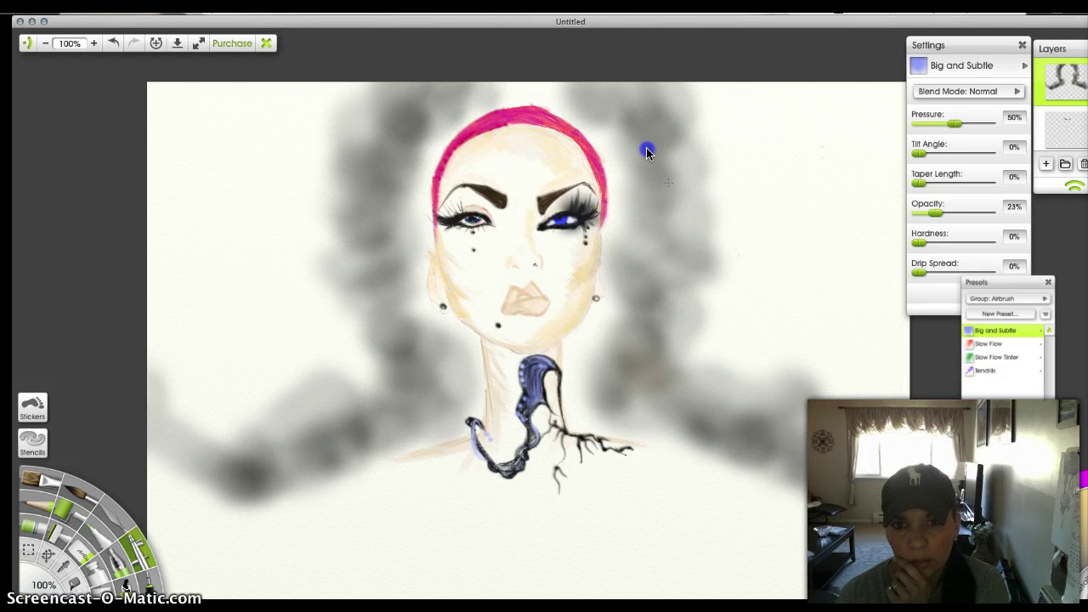
pyautogui.click(477, 83)
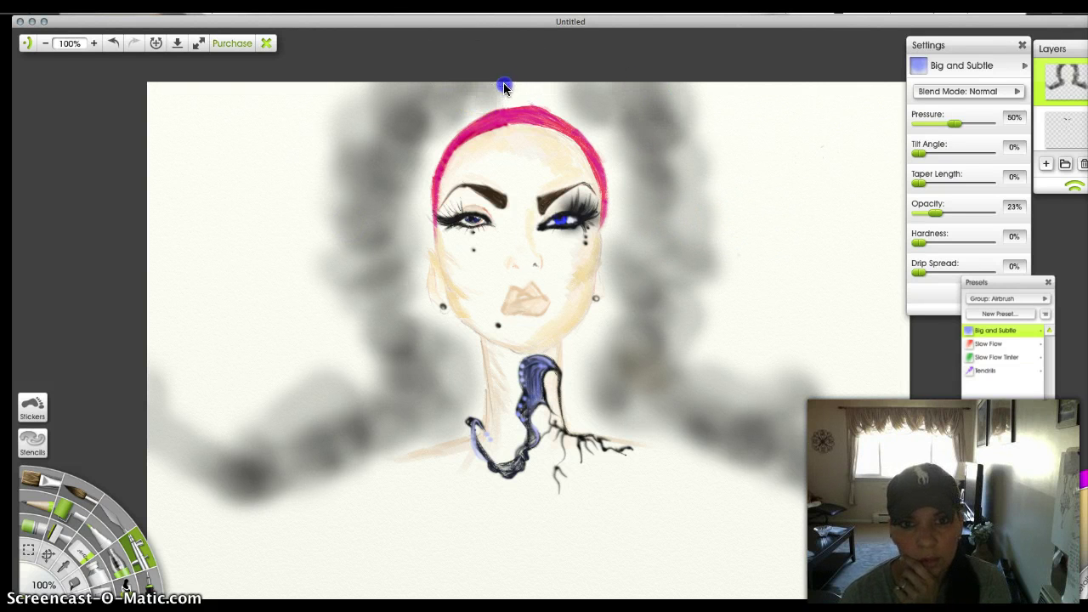
pyautogui.moveTo(539, 85); pyautogui.dragTo(575, 78)
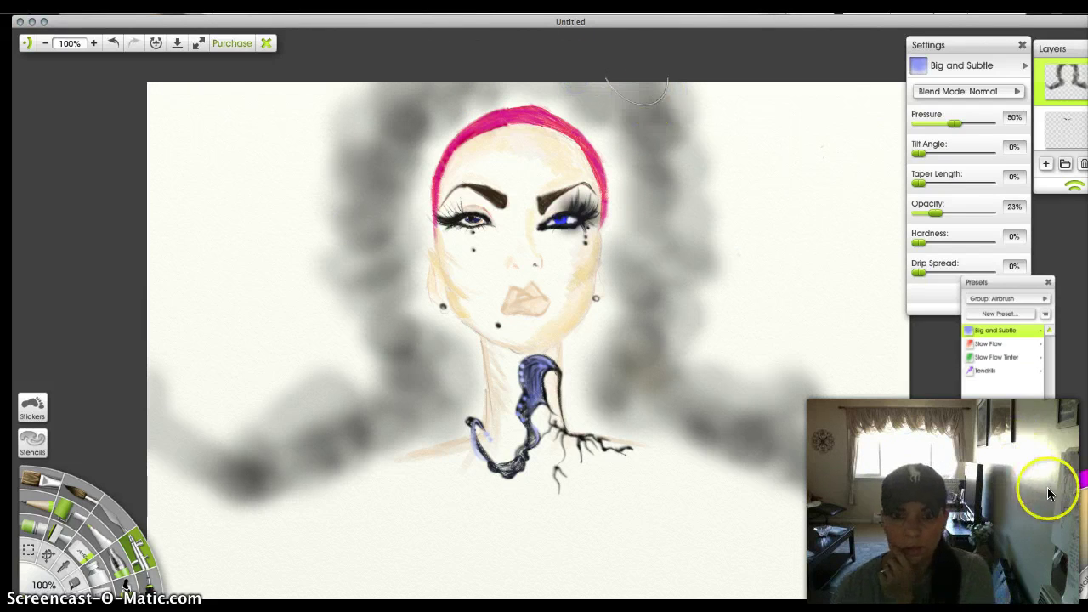
# Step: Select the layer holding the eye details and switch the airbrush to the Tendrils preset at 10% tool size
pyautogui.click(1067, 522)
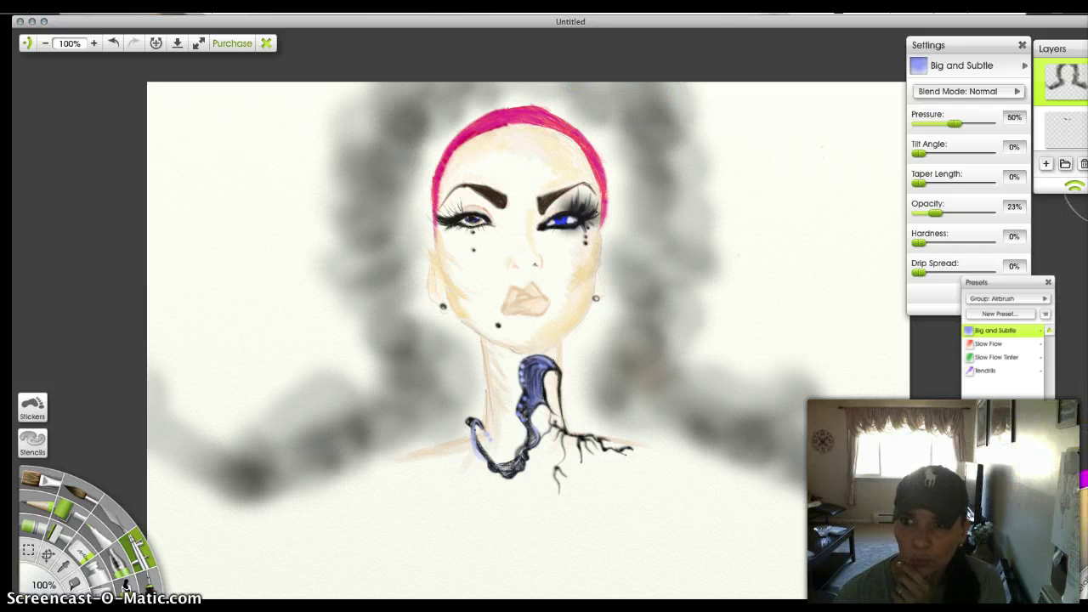
pyautogui.scroll(-3, 1080, 111)
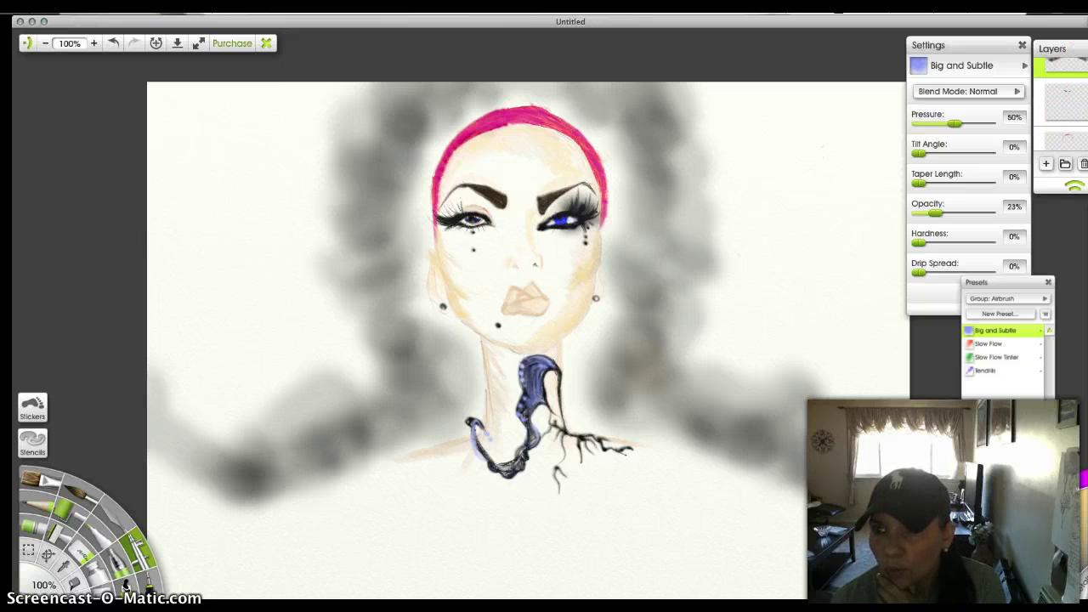
pyautogui.click(1071, 108)
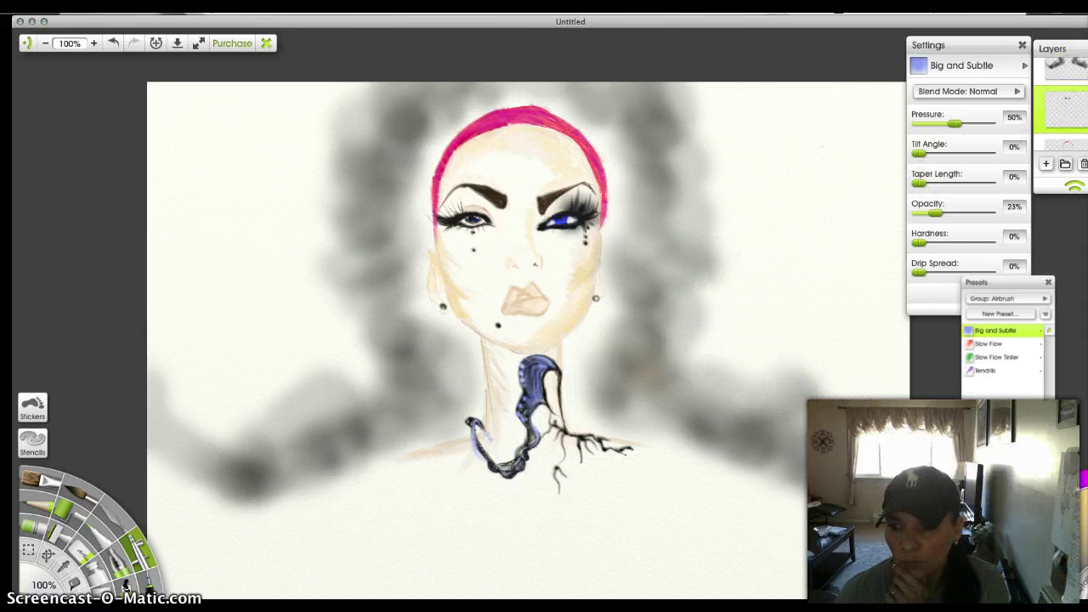
pyautogui.click(984, 369)
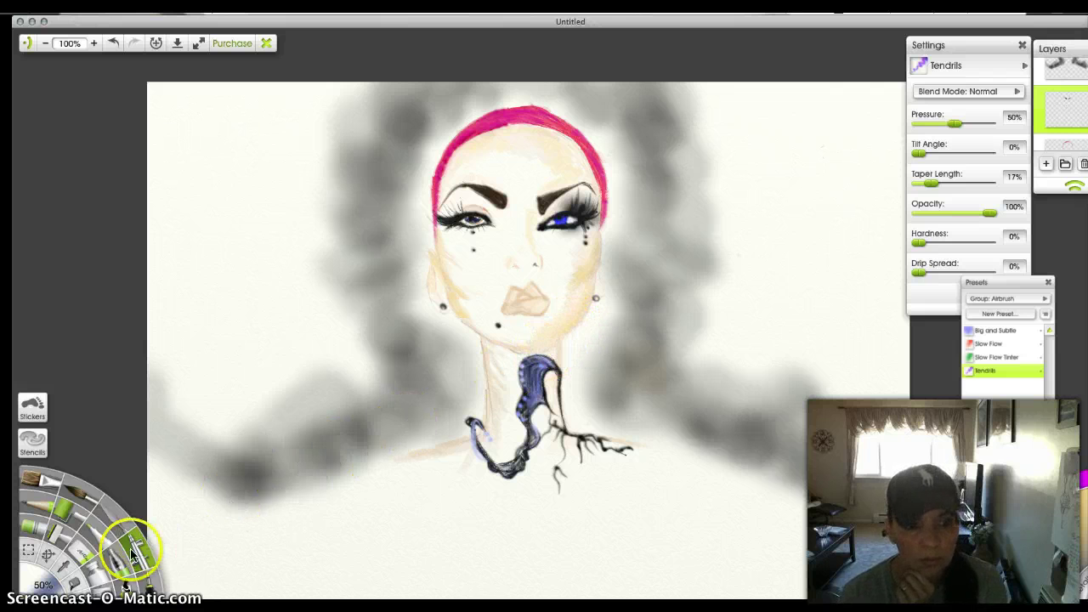
pyautogui.click(44, 585)
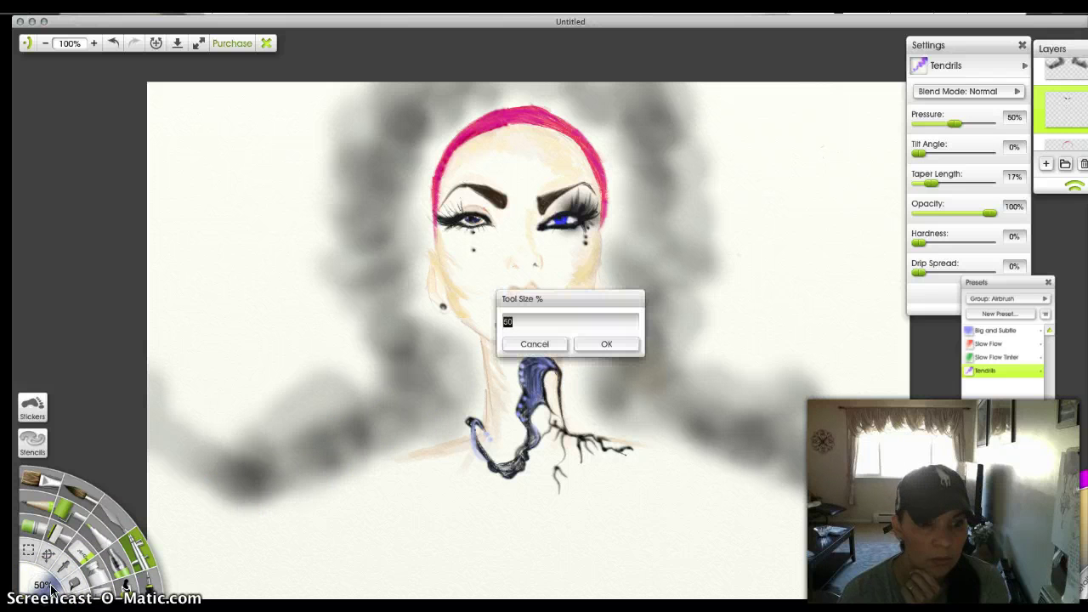
pyautogui.press('BackSpace')
pyautogui.write('10')
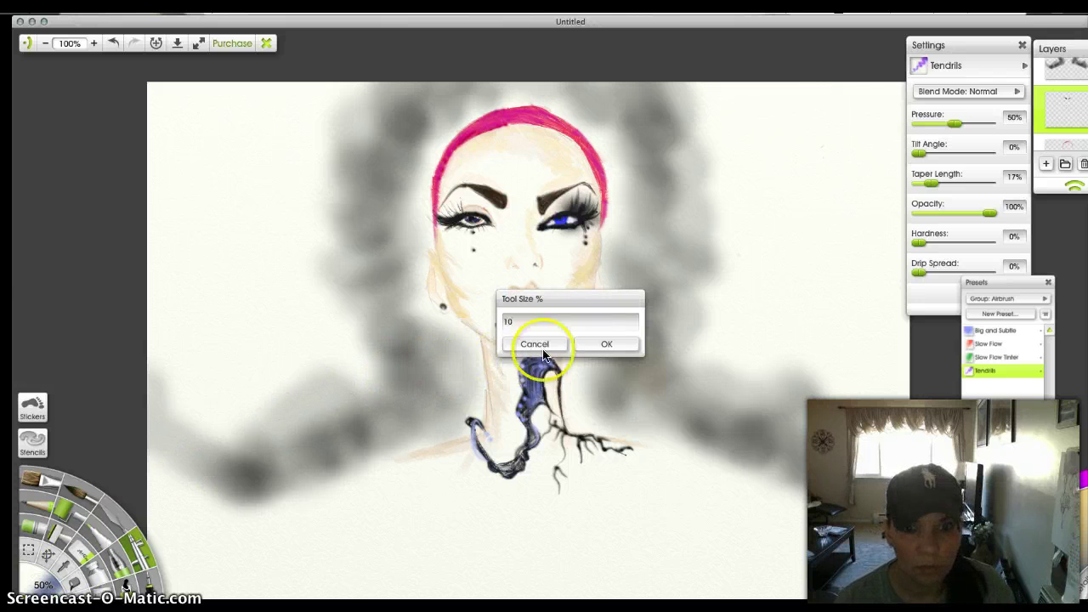
pyautogui.click(598, 344)
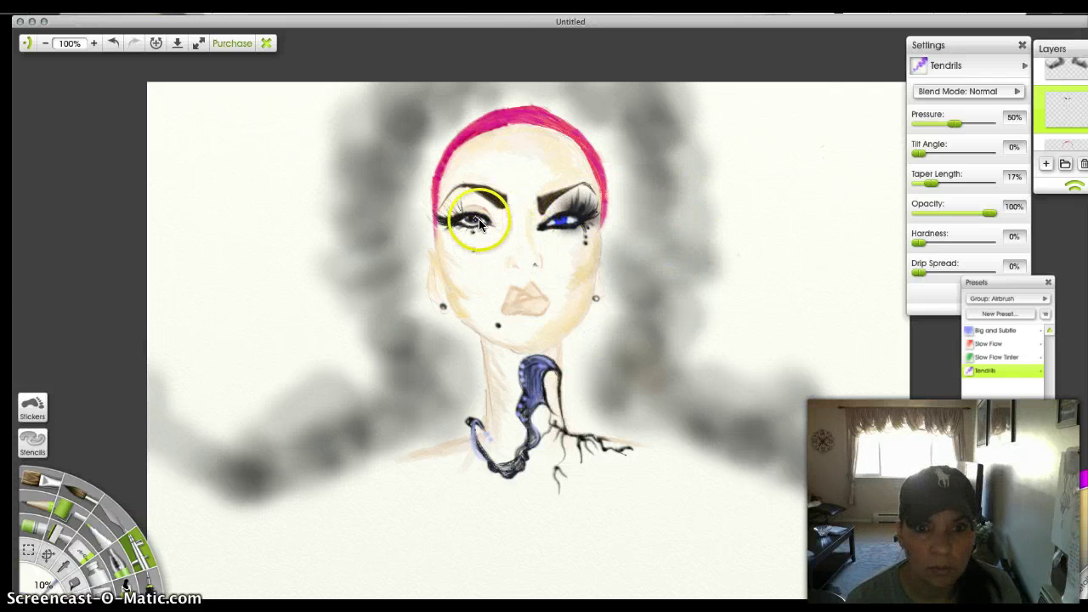
# Step: Line the left eye's lower lid and outer corner in black, and undo the last stroke
pyautogui.moveTo(487, 223)
pyautogui.mouseDown()
pyautogui.moveTo(440, 219)
pyautogui.moveTo(433, 198)
pyautogui.moveTo(460, 246)
pyautogui.moveTo(482, 228)
pyautogui.mouseUp()
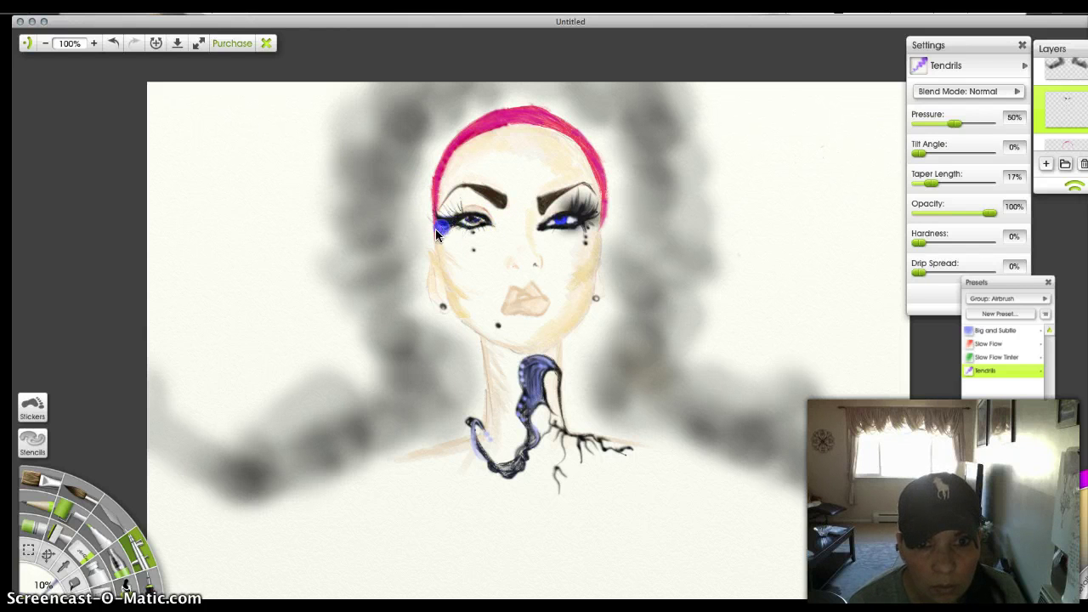
pyautogui.moveTo(458, 228); pyautogui.dragTo(452, 228)
pyautogui.moveTo(455, 228); pyautogui.dragTo(445, 229)
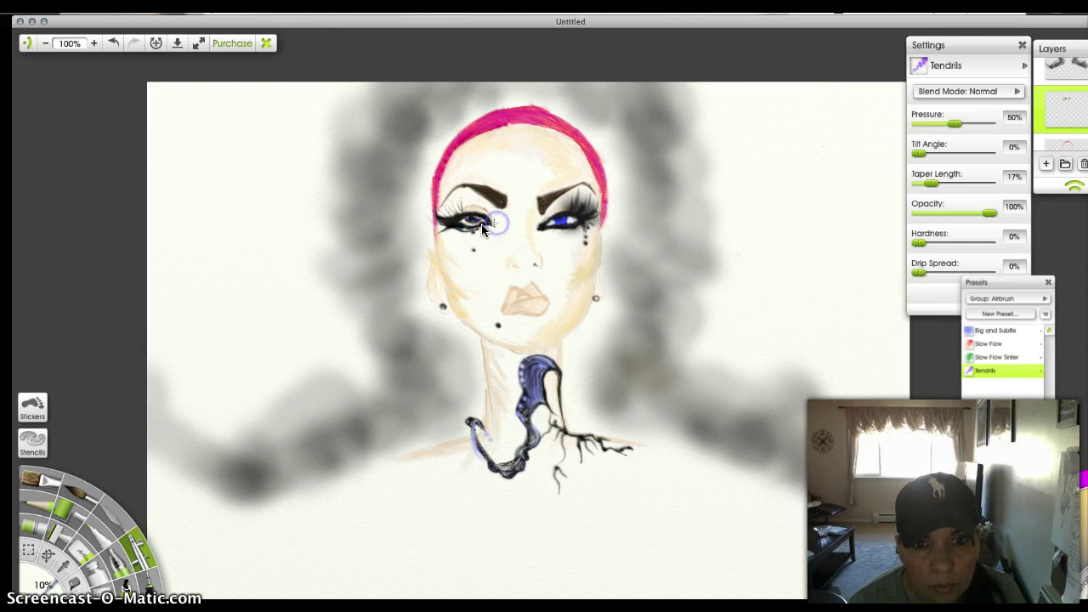
pyautogui.click(112, 44)
# Step: Extend the left eye's black winged liner past the temple, thicken its lids and inner corner, and reinforce the right eye's liner
pyautogui.click(396, 211)
pyautogui.moveTo(447, 223)
pyautogui.mouseDown()
pyautogui.moveTo(427, 203)
pyautogui.moveTo(453, 222)
pyautogui.mouseUp()
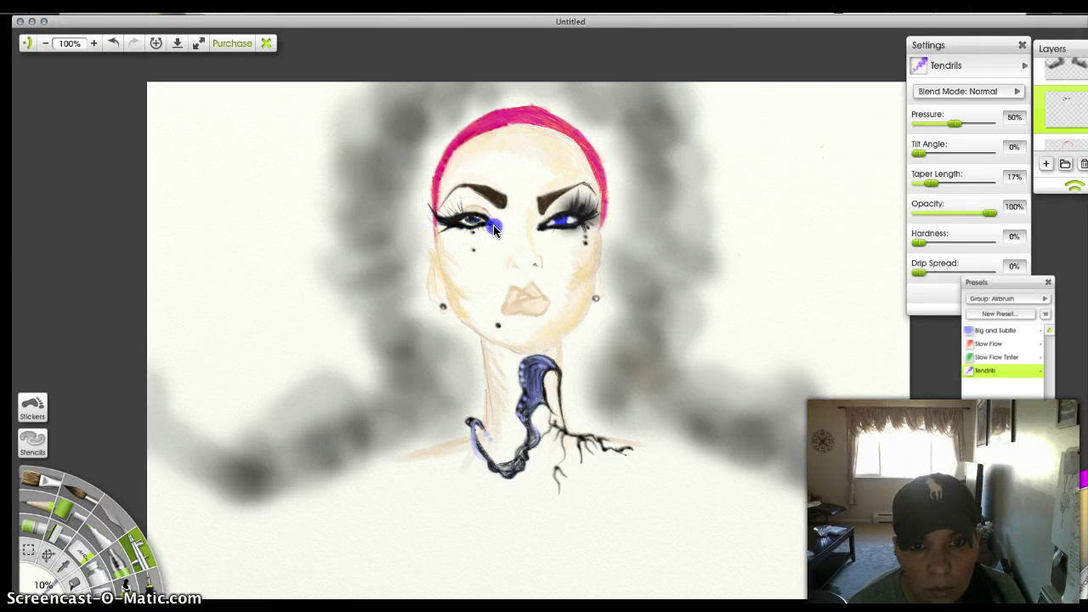
pyautogui.moveTo(481, 218); pyautogui.dragTo(495, 230)
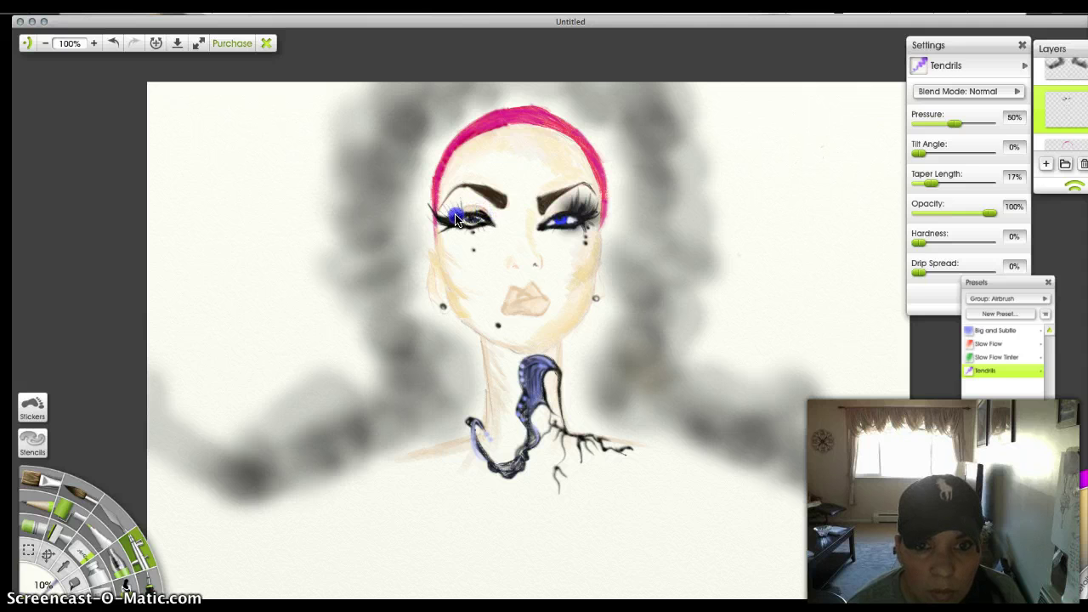
pyautogui.moveTo(440, 228); pyautogui.dragTo(480, 219)
pyautogui.moveTo(573, 229); pyautogui.dragTo(541, 227)
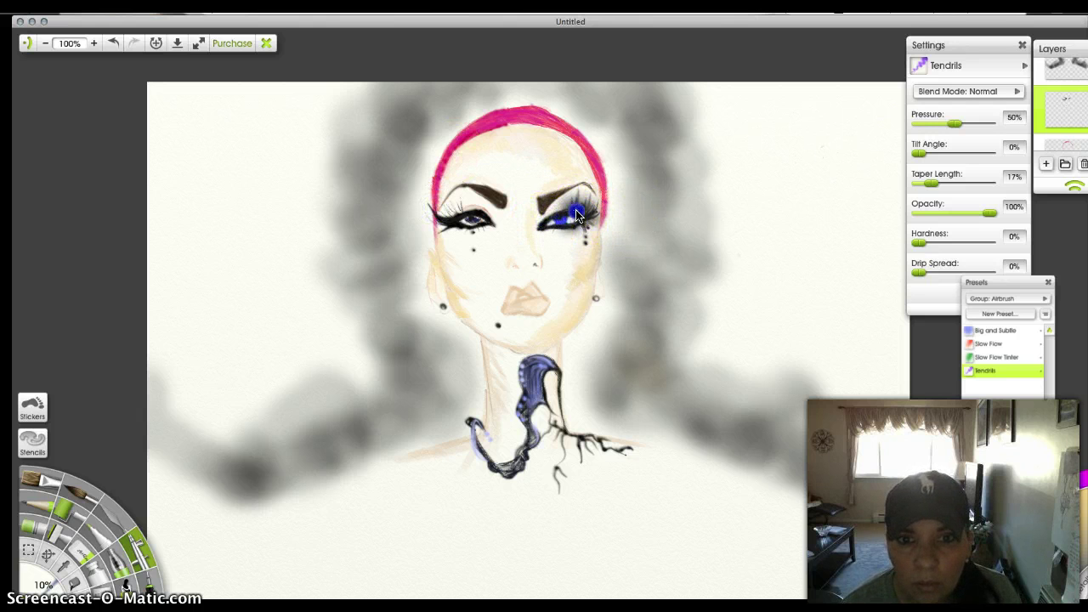
pyautogui.moveTo(540, 227); pyautogui.dragTo(571, 214)
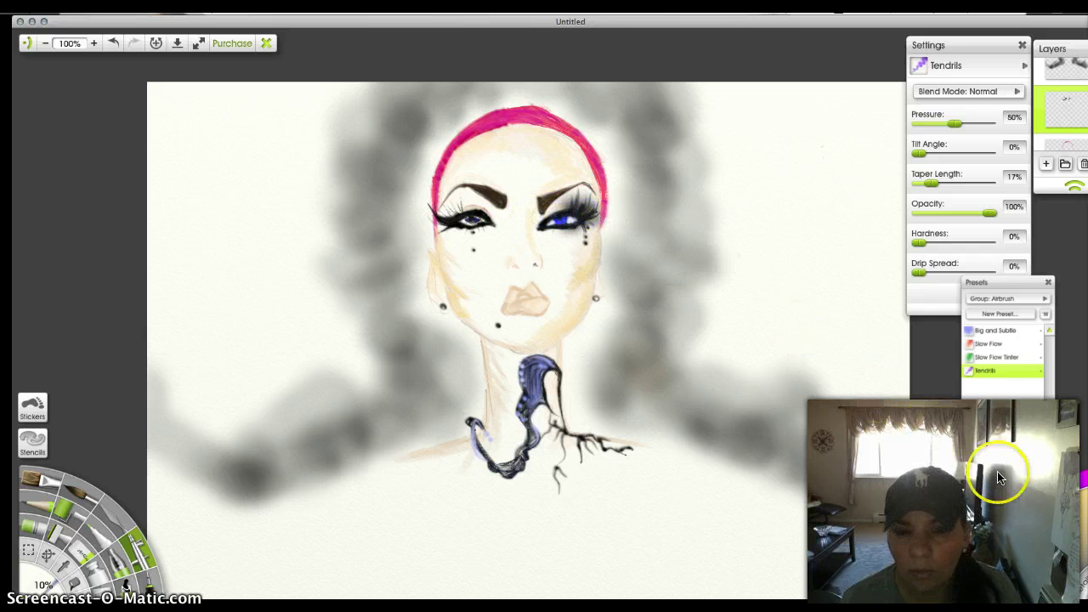
# Step: Paint the left eye's iris blue and add blue strokes over its lashes and outer lid
pyautogui.click(1041, 502)
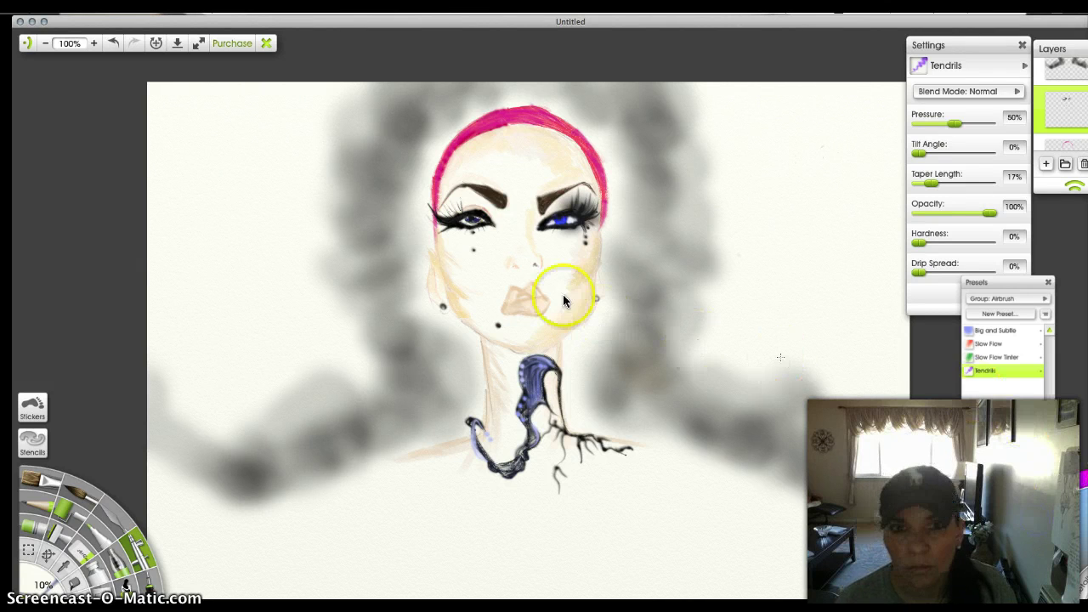
pyautogui.click(462, 219)
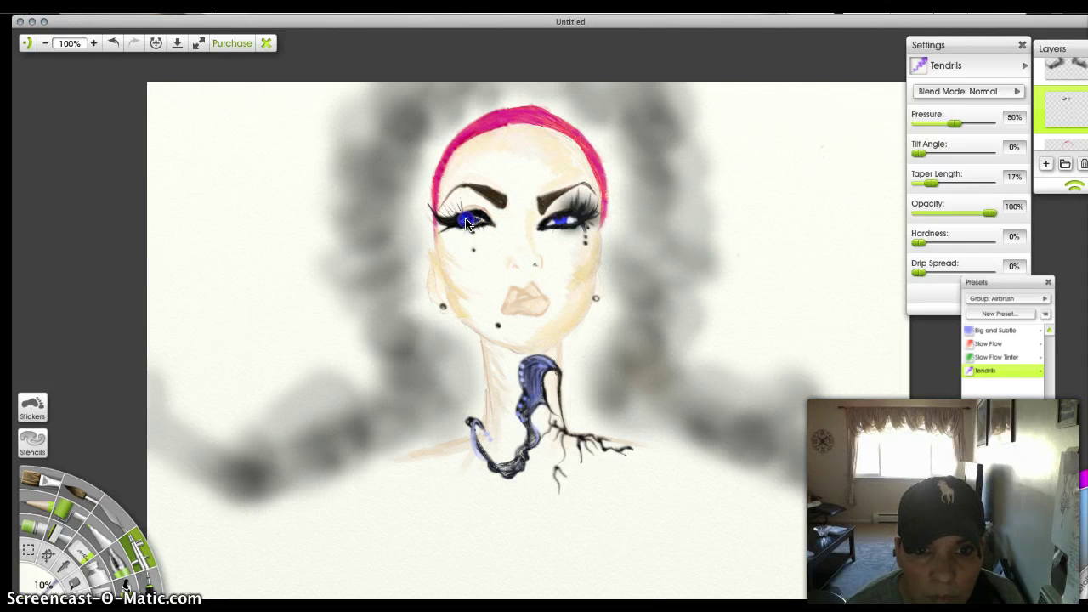
pyautogui.moveTo(472, 226); pyautogui.dragTo(473, 223)
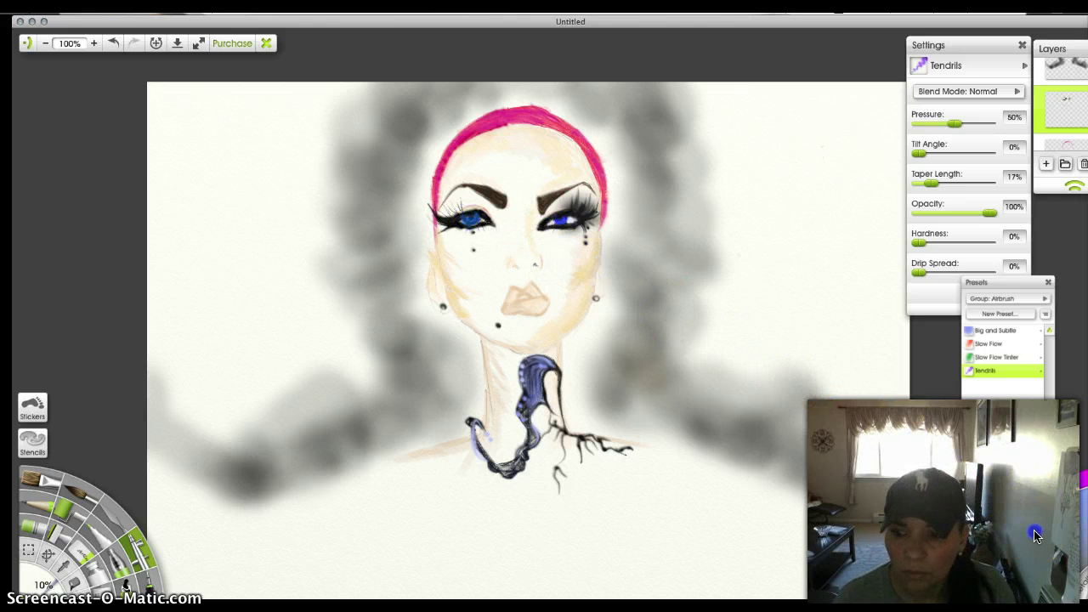
pyautogui.moveTo(488, 242)
pyautogui.mouseDown()
pyautogui.moveTo(462, 206)
pyautogui.moveTo(468, 227)
pyautogui.mouseUp()
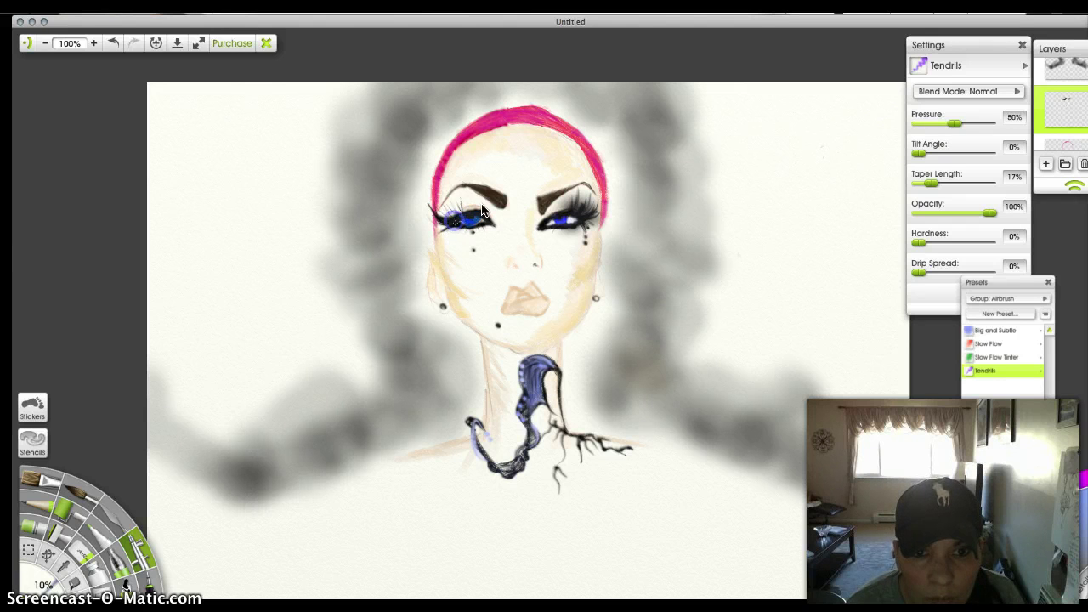
# Step: Remove the blue strokes over the left eye's lashes and outer lid and touch up its black liner
pyautogui.moveTo(467, 212)
pyautogui.mouseDown()
pyautogui.moveTo(437, 219)
pyautogui.moveTo(431, 178)
pyautogui.moveTo(460, 126)
pyautogui.moveTo(465, 232)
pyautogui.mouseUp()
pyautogui.moveTo(568, 245)
pyautogui.mouseDown()
pyautogui.moveTo(590, 250)
pyautogui.moveTo(533, 225)
pyautogui.moveTo(442, 217)
pyautogui.mouseUp()
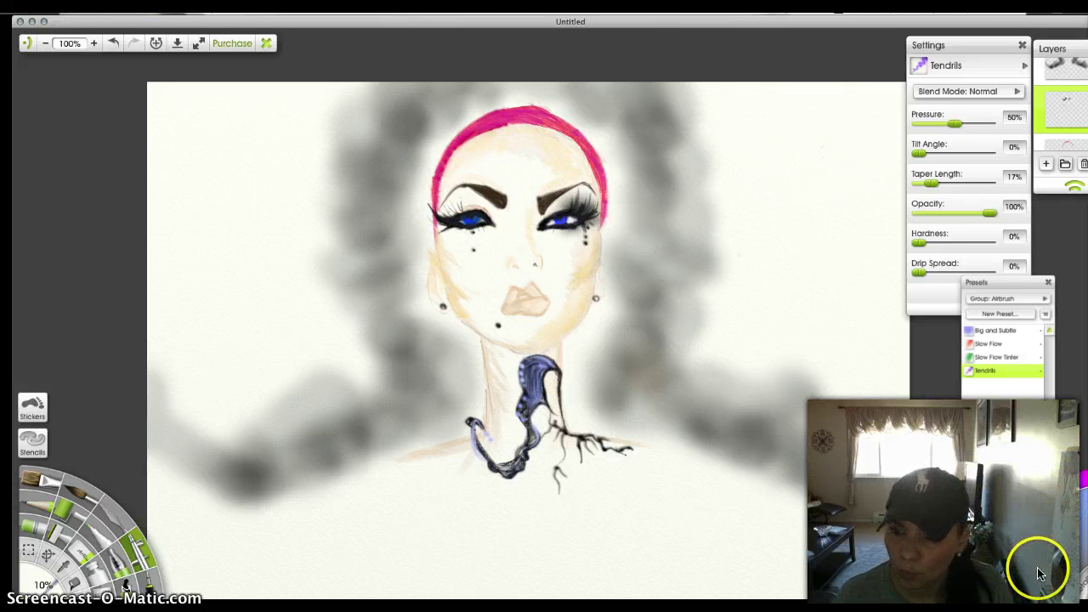
# Step: Switch the airbrush to the Big and Subtle preset at 50% tool size and shade the left eyelid dark blue up to the brow
pyautogui.click(995, 329)
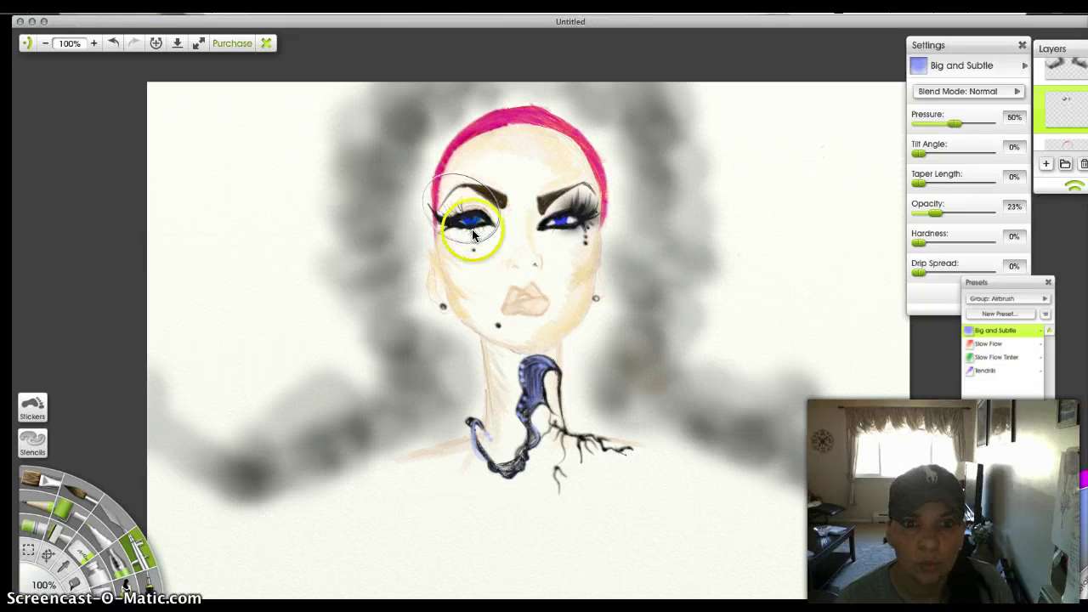
pyautogui.click(41, 585)
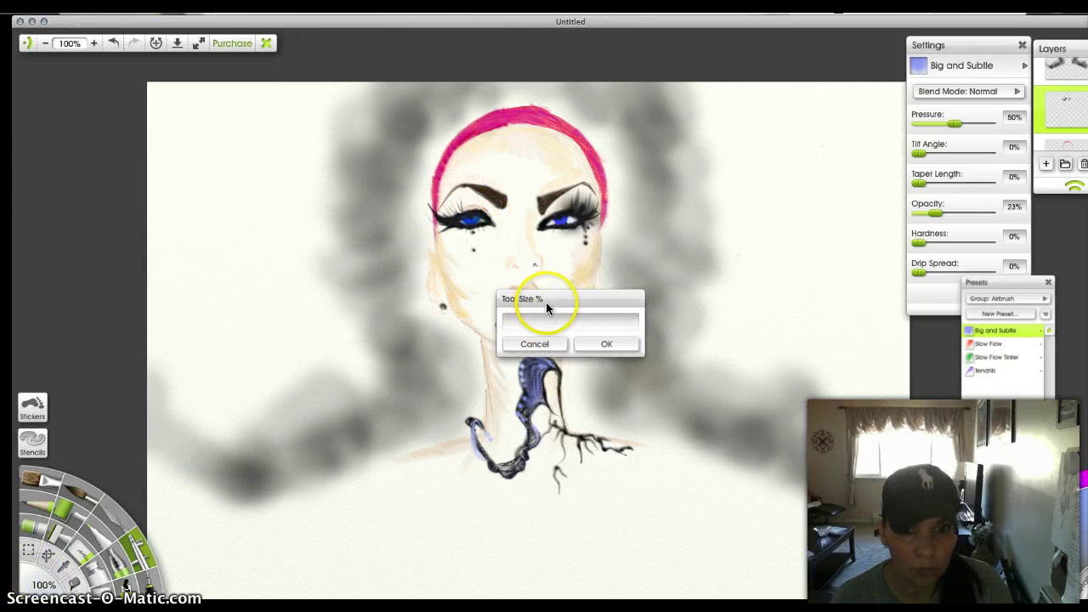
pyautogui.write('50')
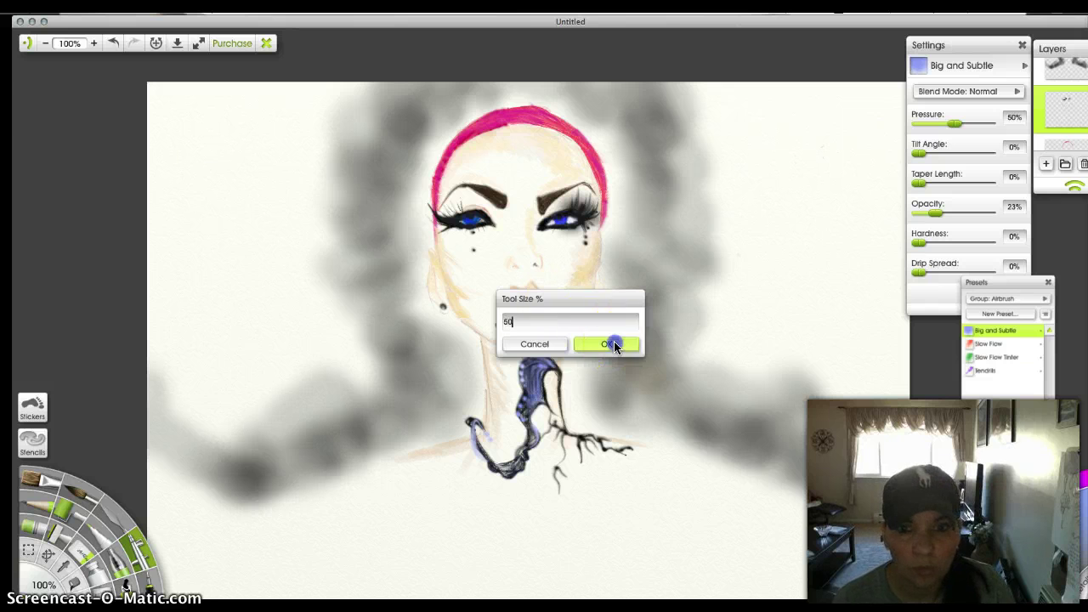
pyautogui.click(615, 347)
pyautogui.moveTo(522, 194)
pyautogui.mouseDown()
pyautogui.moveTo(425, 190)
pyautogui.moveTo(462, 214)
pyautogui.moveTo(443, 214)
pyautogui.moveTo(466, 214)
pyautogui.mouseUp()
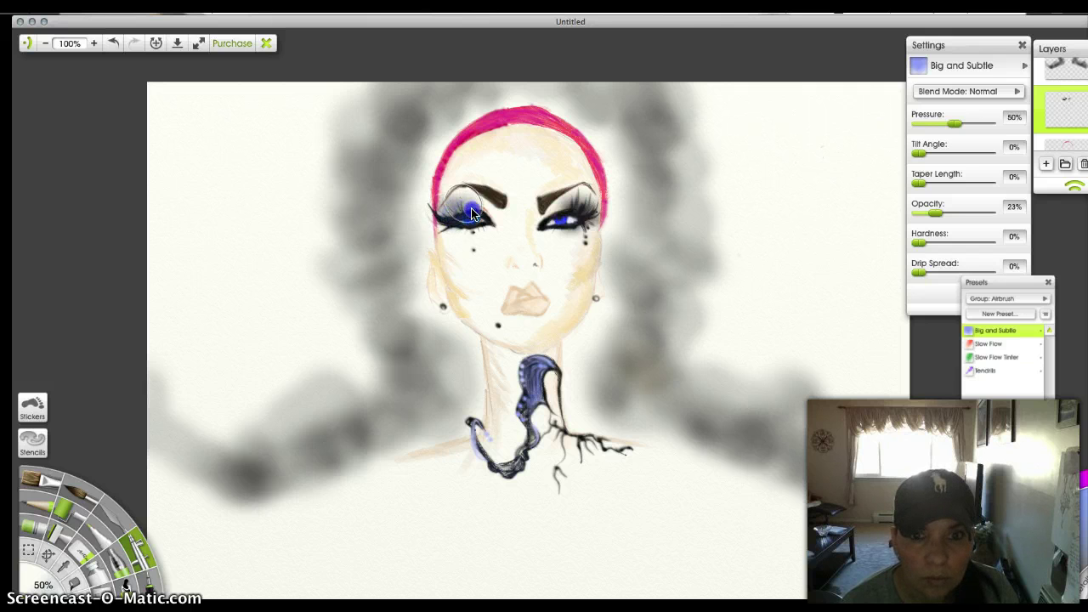
pyautogui.moveTo(453, 220)
pyautogui.mouseDown()
pyautogui.moveTo(447, 209)
pyautogui.moveTo(458, 216)
pyautogui.moveTo(487, 200)
pyautogui.mouseUp()
pyautogui.click(435, 485)
pyautogui.click(583, 340)
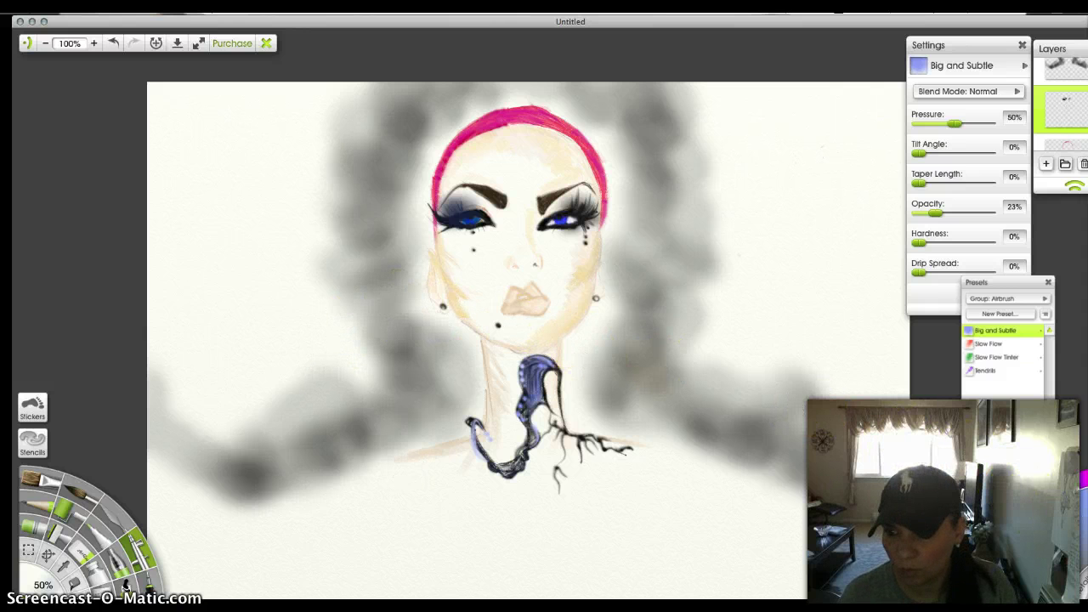
# Step: Return to the Tendrils preset at 10% tool size and paint white highlights and brighter blue into the left eye
pyautogui.click(986, 371)
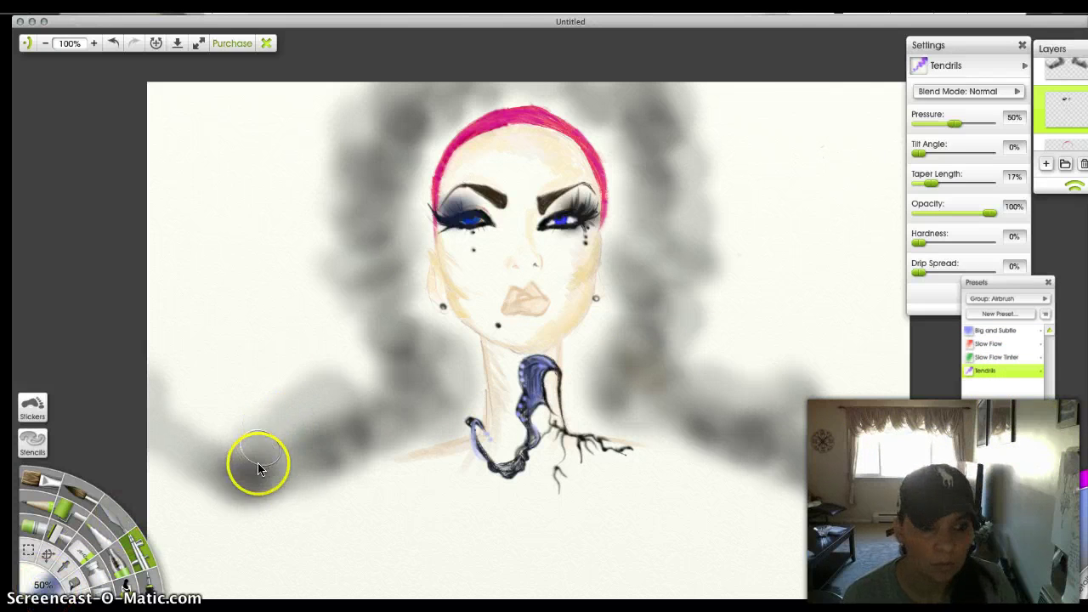
pyautogui.click(43, 585)
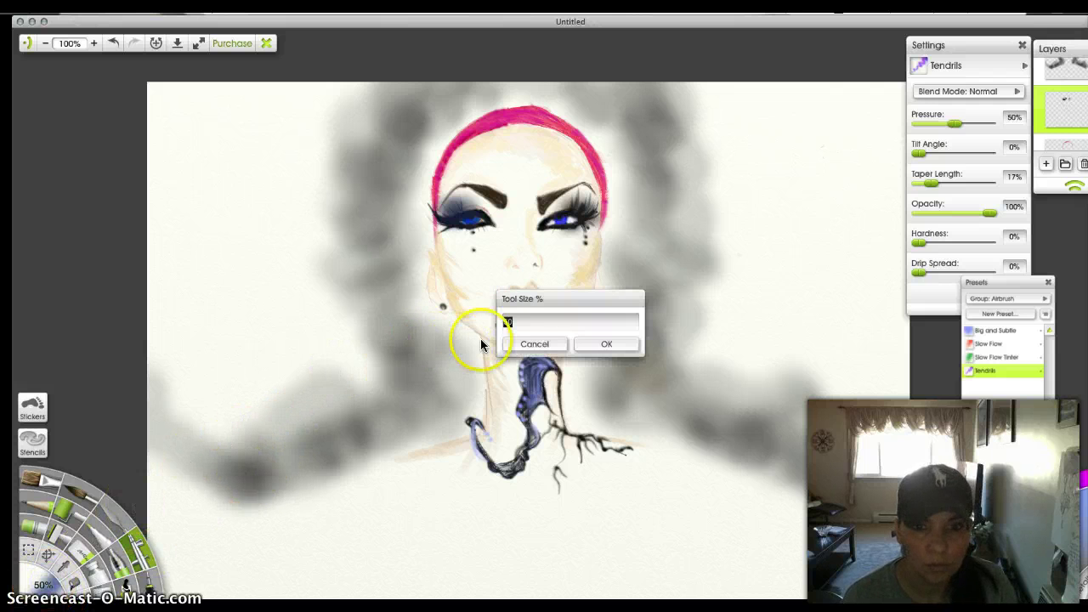
pyautogui.write('10')
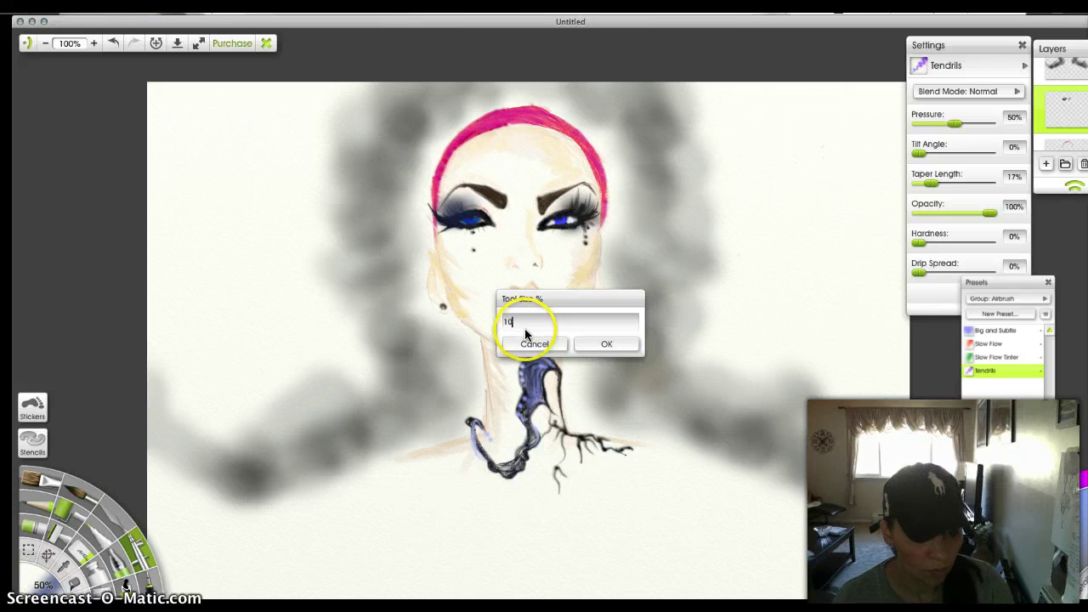
pyautogui.click(605, 343)
pyautogui.moveTo(463, 239); pyautogui.dragTo(459, 225)
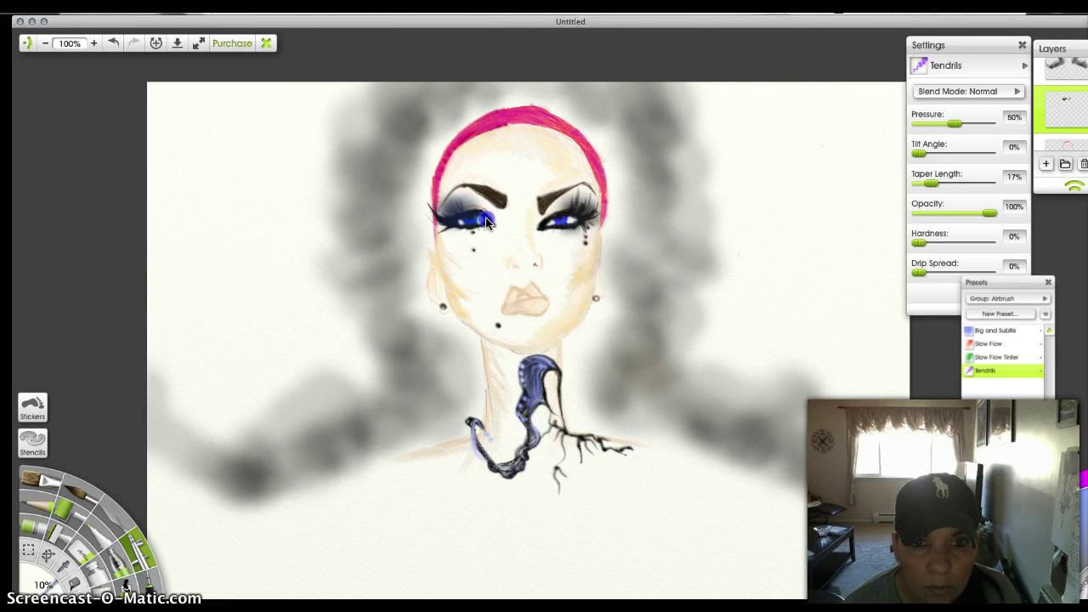
pyautogui.moveTo(451, 231); pyautogui.dragTo(456, 226)
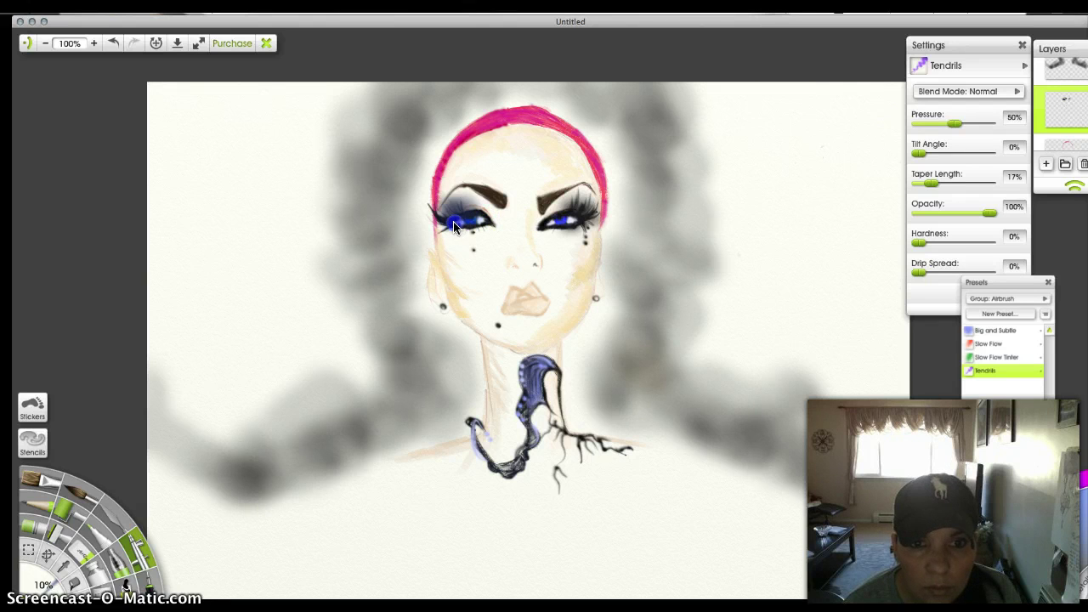
pyautogui.moveTo(453, 225); pyautogui.dragTo(458, 225)
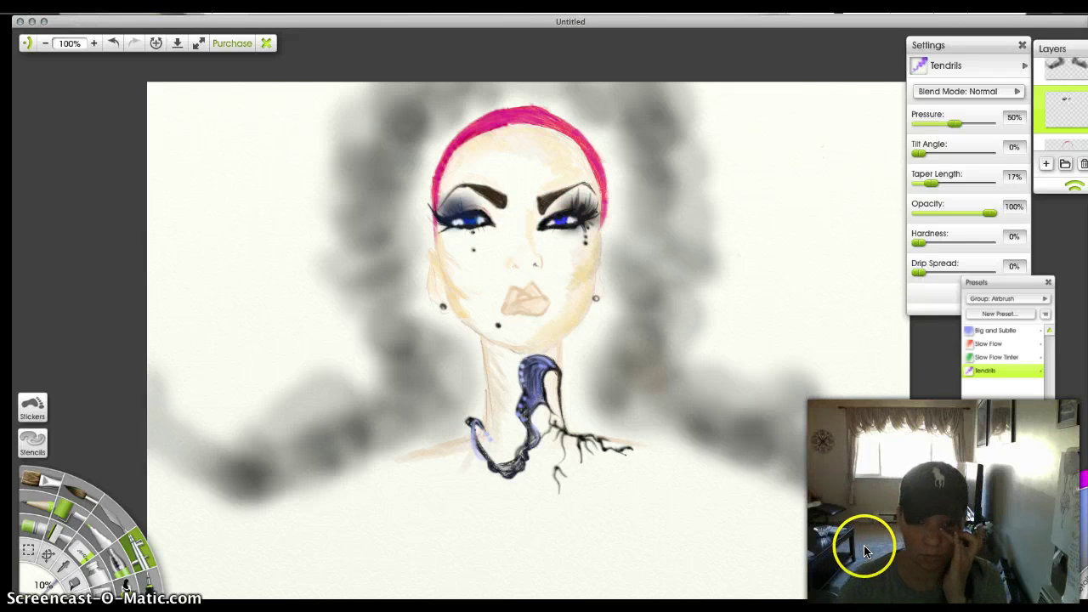
pyautogui.moveTo(442, 230); pyautogui.dragTo(462, 225)
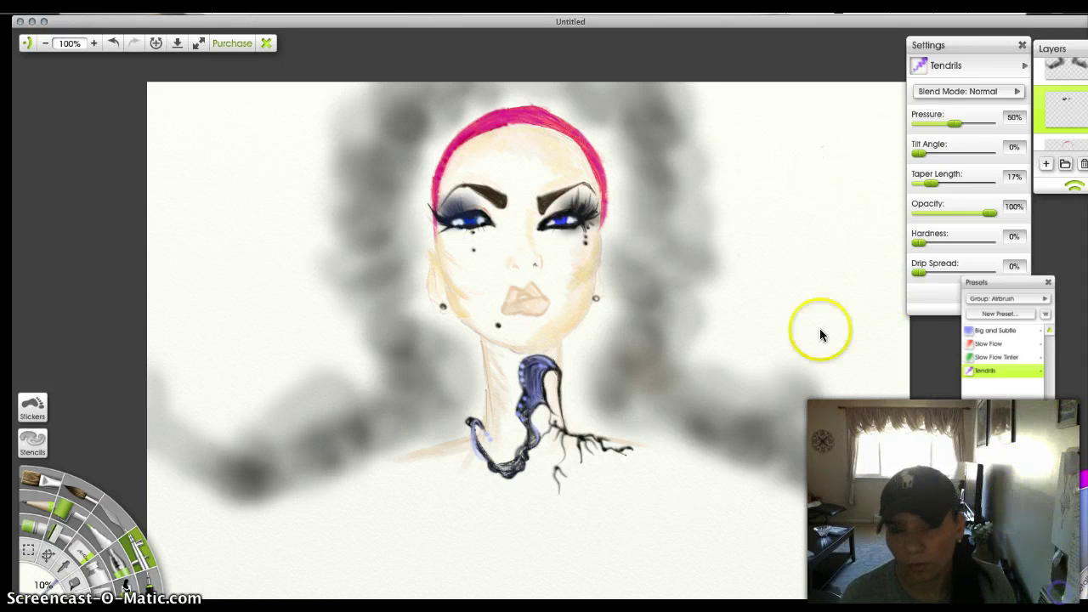
# Step: Touch up the left eye's lower lid and paint a small black drip running down from it
pyautogui.moveTo(462, 221)
pyautogui.mouseDown()
pyautogui.moveTo(473, 196)
pyautogui.moveTo(461, 213)
pyautogui.moveTo(476, 214)
pyautogui.moveTo(447, 187)
pyautogui.moveTo(464, 218)
pyautogui.moveTo(434, 202)
pyautogui.moveTo(461, 240)
pyautogui.moveTo(462, 230)
pyautogui.moveTo(445, 230)
pyautogui.moveTo(469, 234)
pyautogui.moveTo(458, 231)
pyautogui.mouseUp()
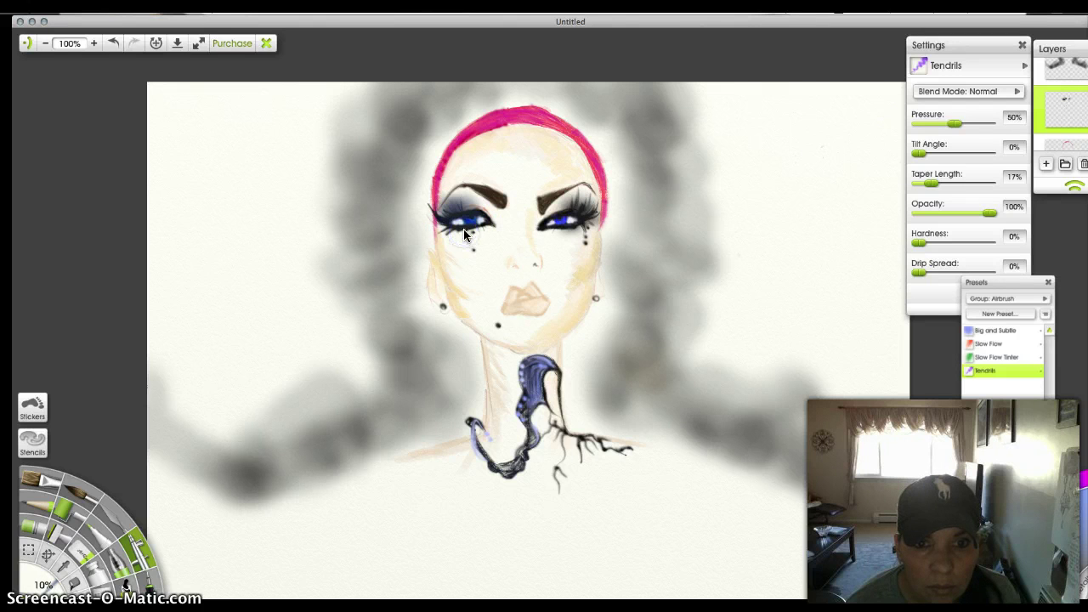
pyautogui.click(464, 244)
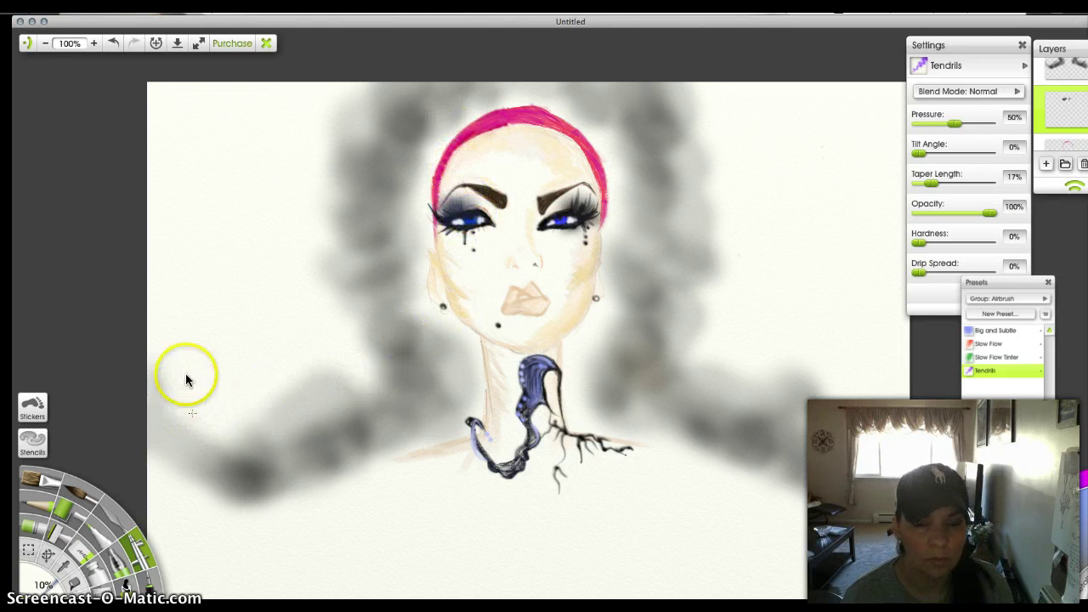